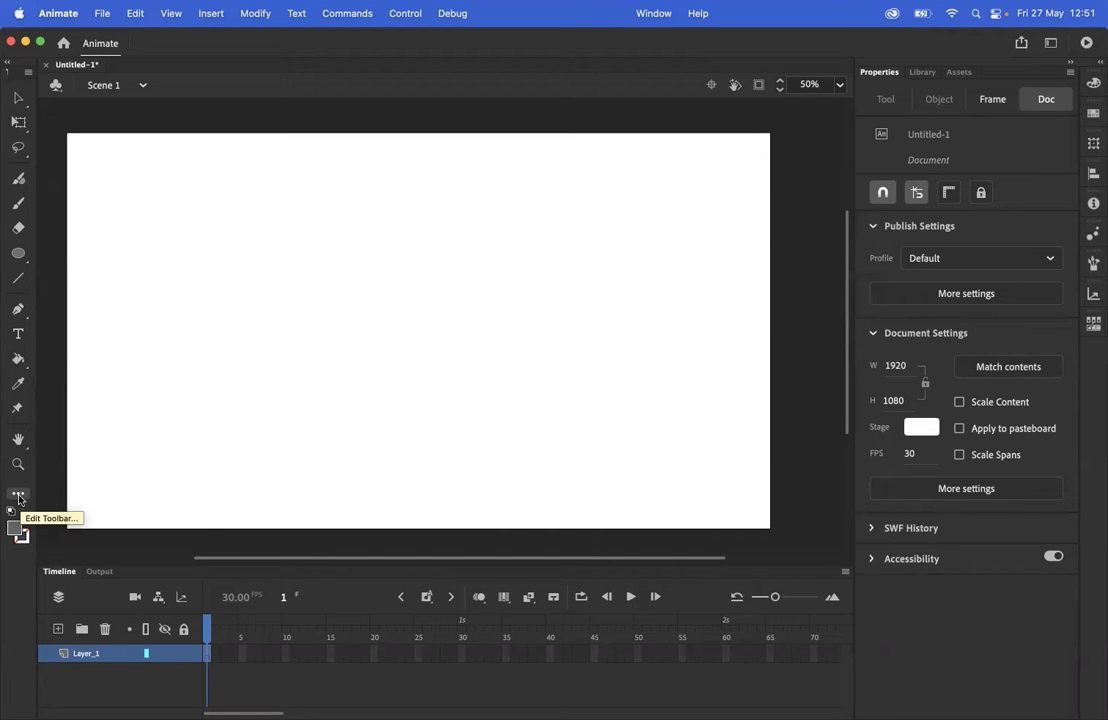
Add the Bone tool to the toolbar from the Edit Toolbar's drag-and-drop tools.
left_click(18, 495)
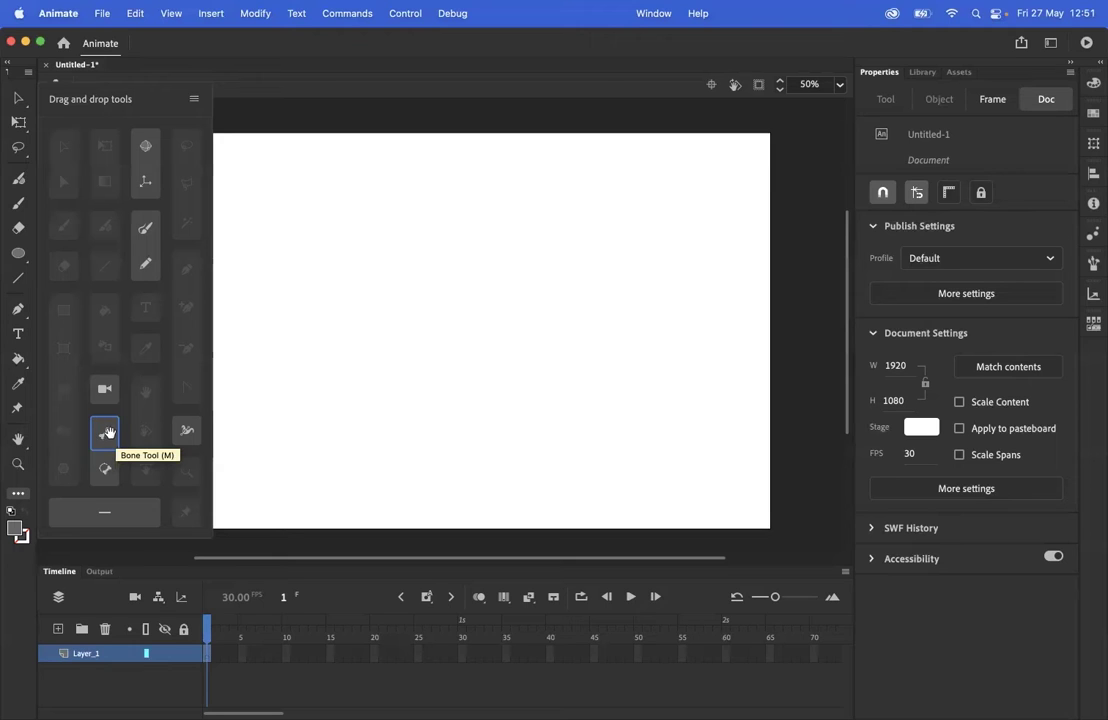
left_click_drag(104, 432, 18, 480)
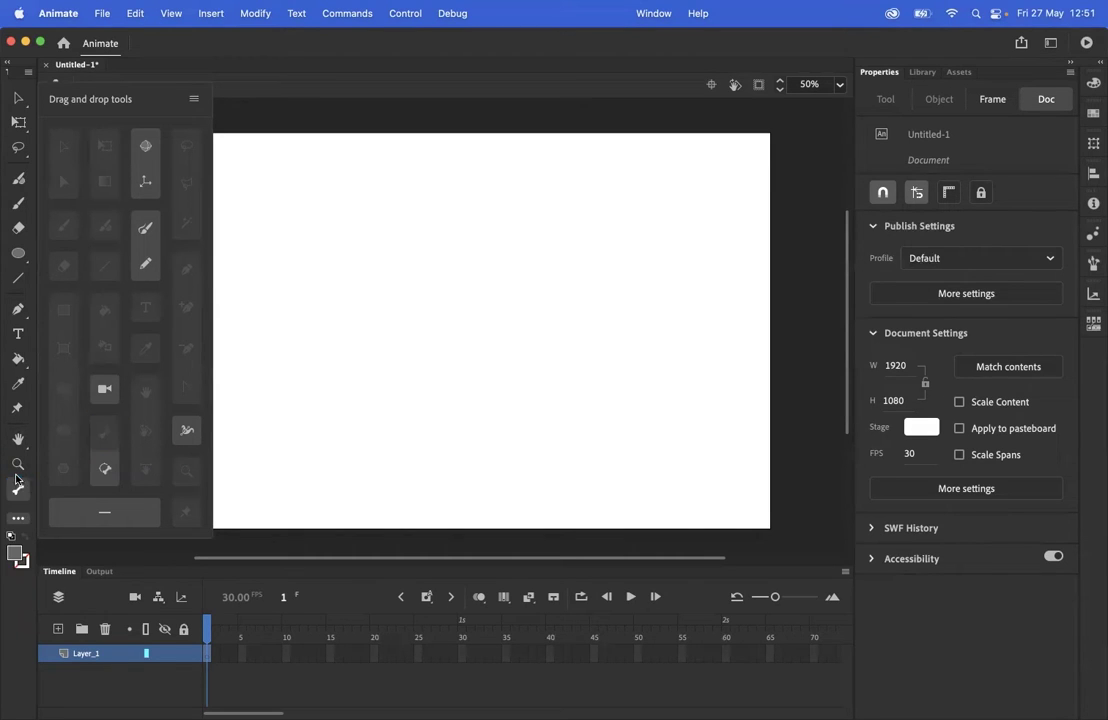
left_click(366, 343)
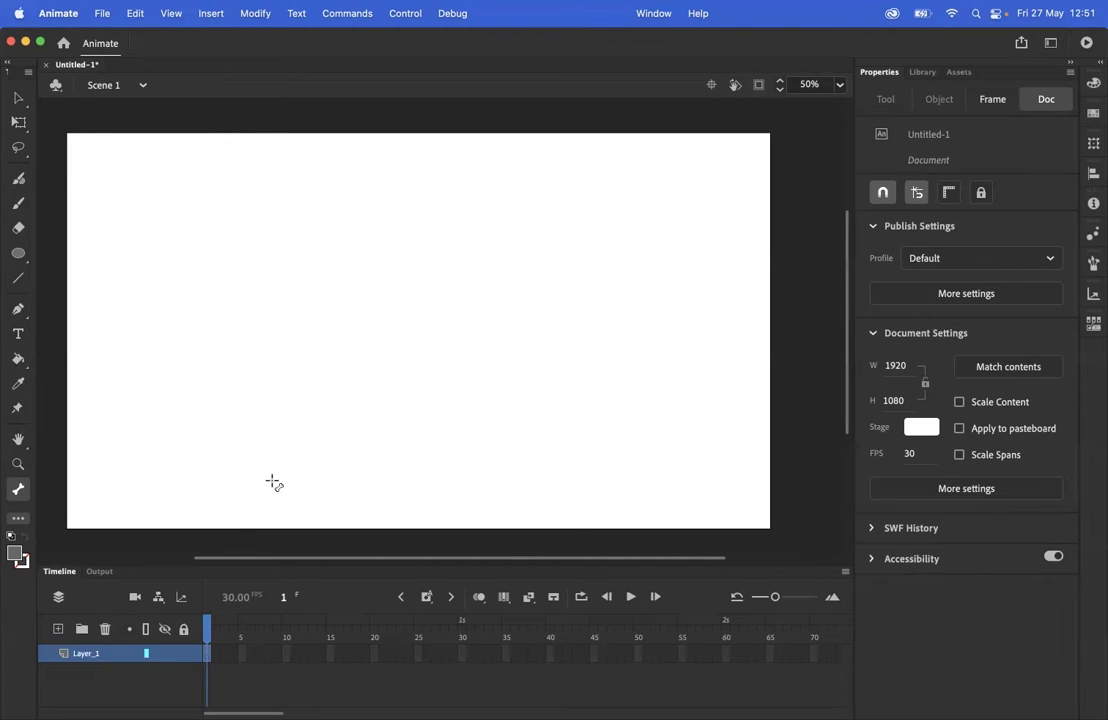
Select frame 1 of Layer_1 and choose the Oval tool with 100% fill and no stroke.
left_click(208, 658)
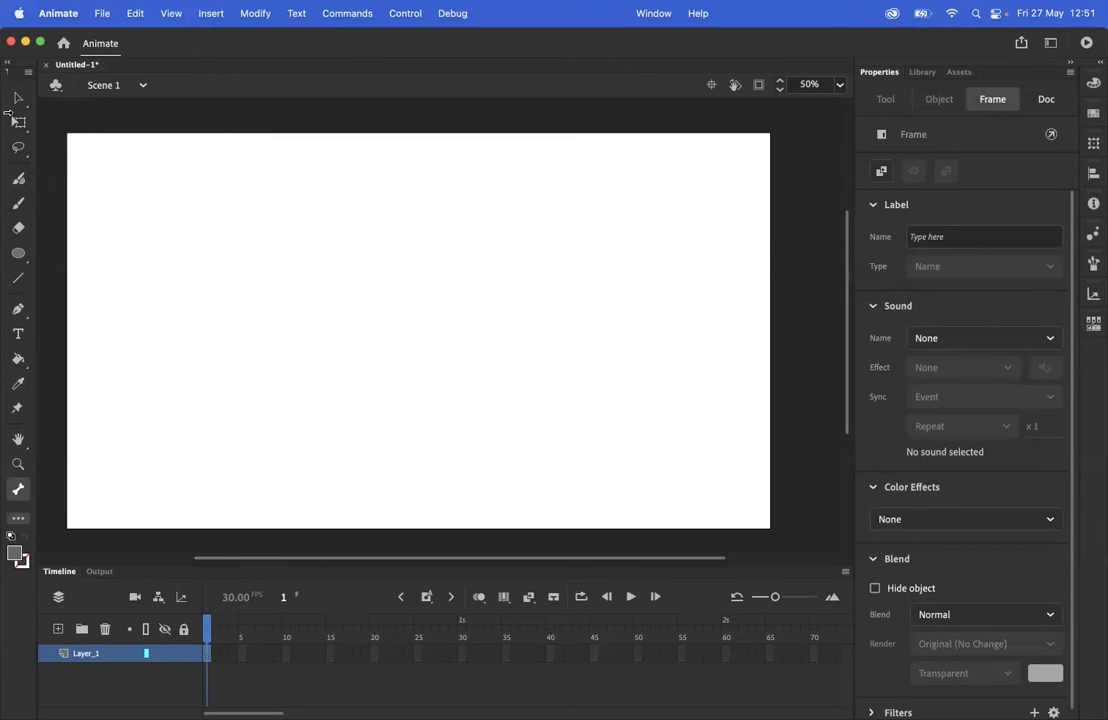
left_click(17, 254)
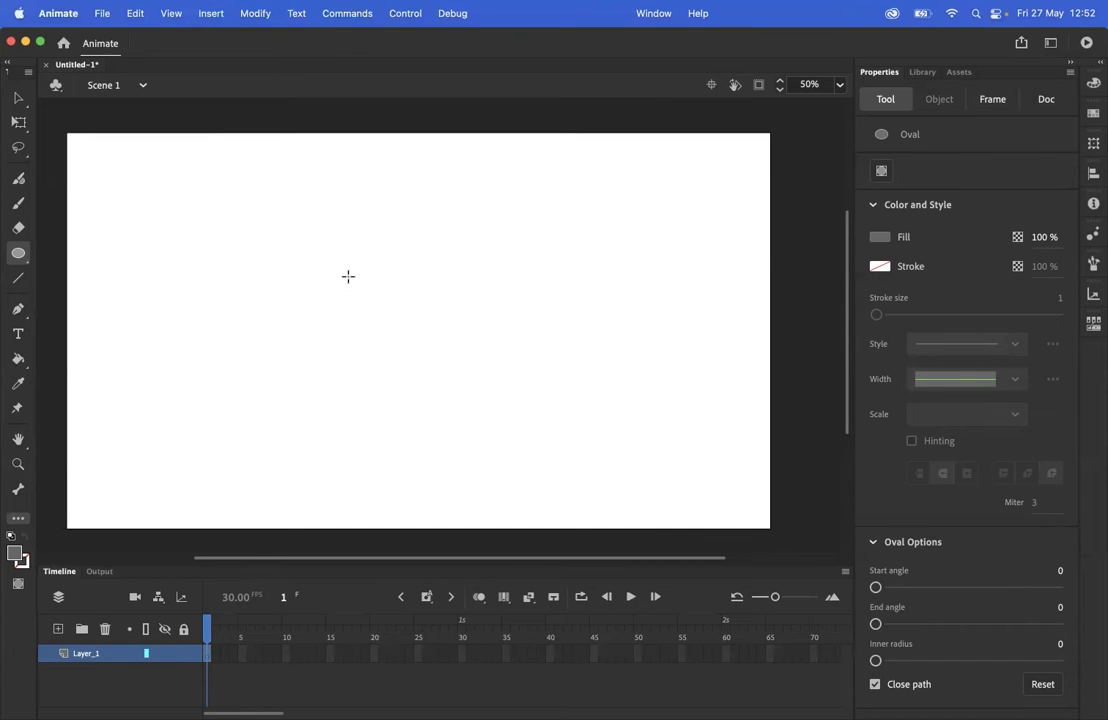
Draw a tall grey body oval and an arm oval extending to its right.
mouse_move(344, 250)
left_mouse_down()
mouse_move(443, 400)
mouse_move(447, 426)
left_mouse_up()
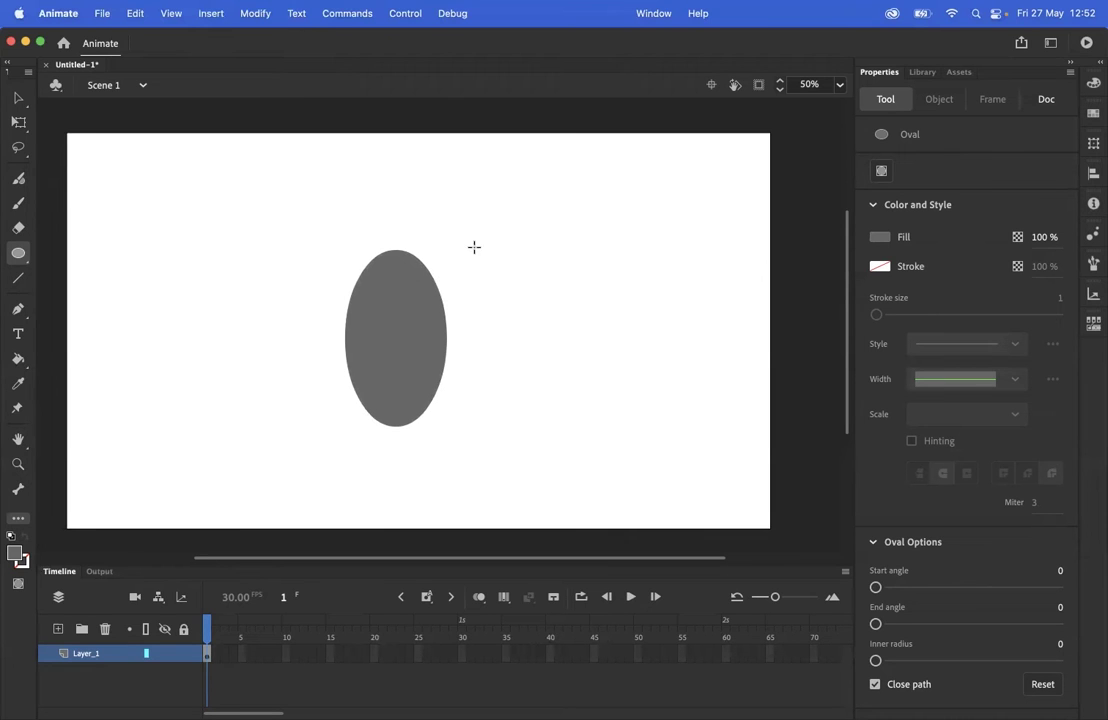
mouse_move(473, 249)
left_mouse_down()
mouse_move(571, 299)
mouse_move(668, 287)
left_mouse_up()
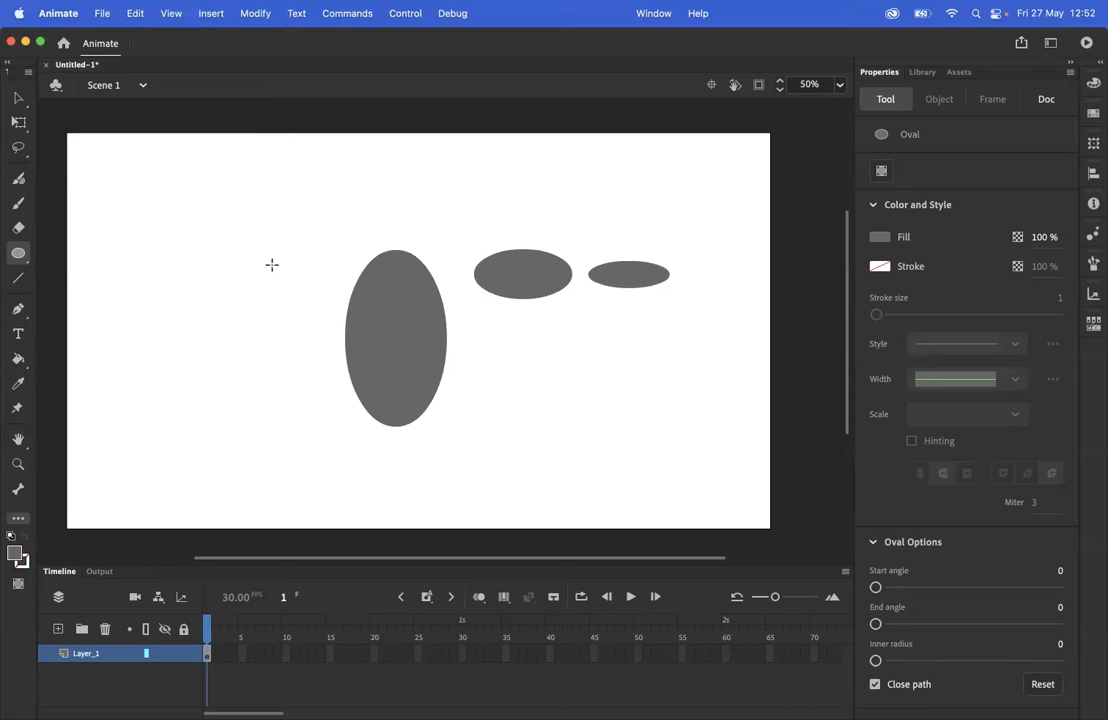
left_click(18, 97)
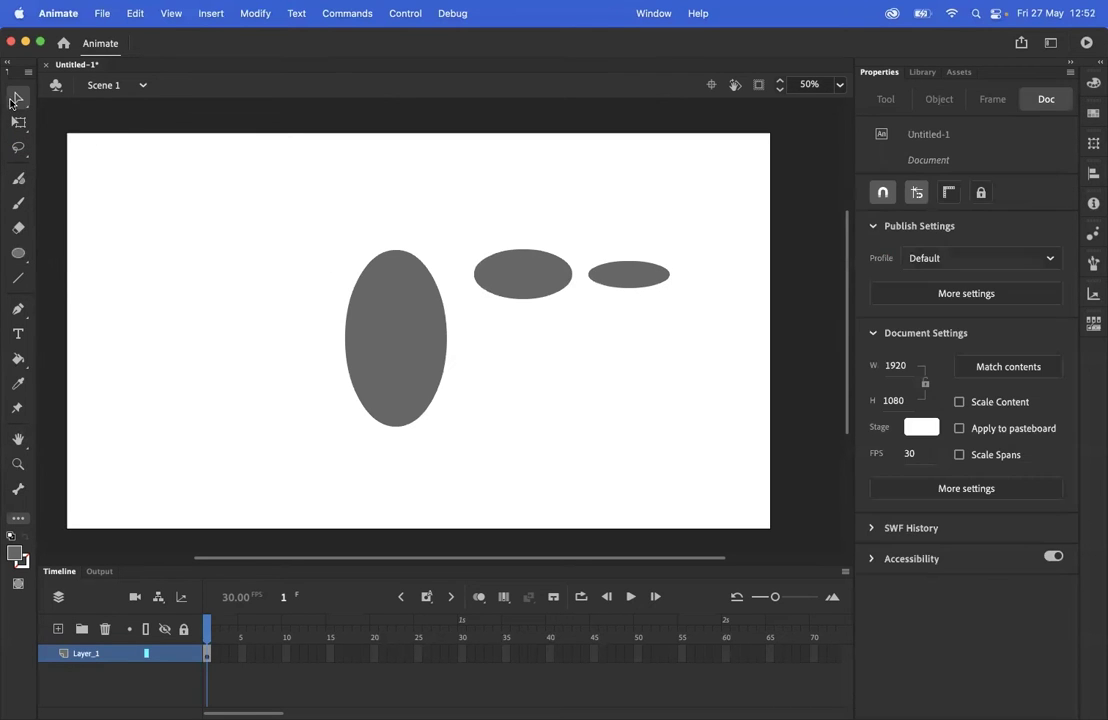
Copy the two right arm ovals, move the copy left of the body, and flip it horizontally.
mouse_move(446, 222)
left_mouse_down()
mouse_move(747, 354)
mouse_move(715, 364)
mouse_move(462, 223)
left_mouse_up()
key("super+c")
key("super+v")
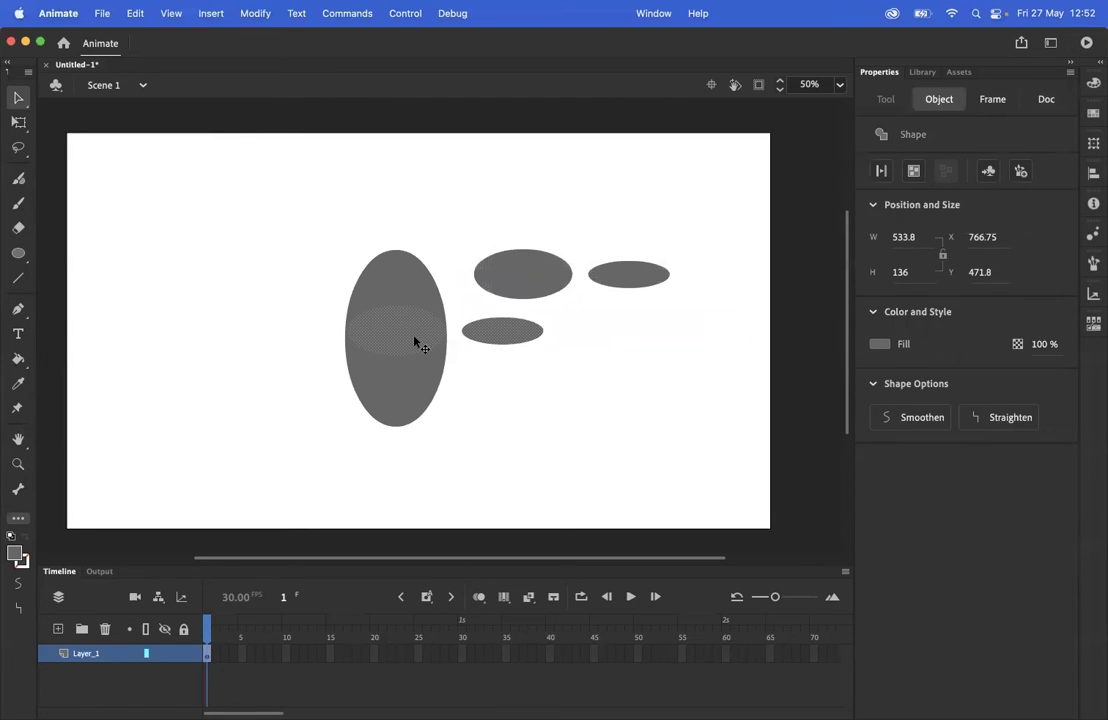
left_click_drag(415, 341, 203, 291)
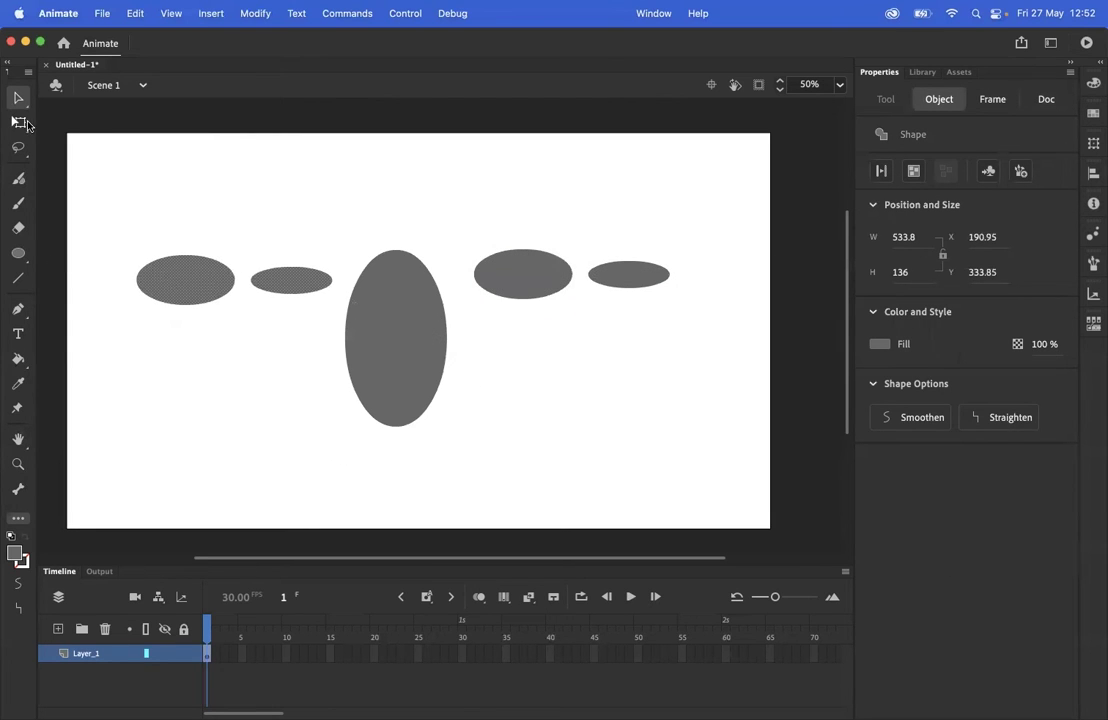
left_click(254, 16)
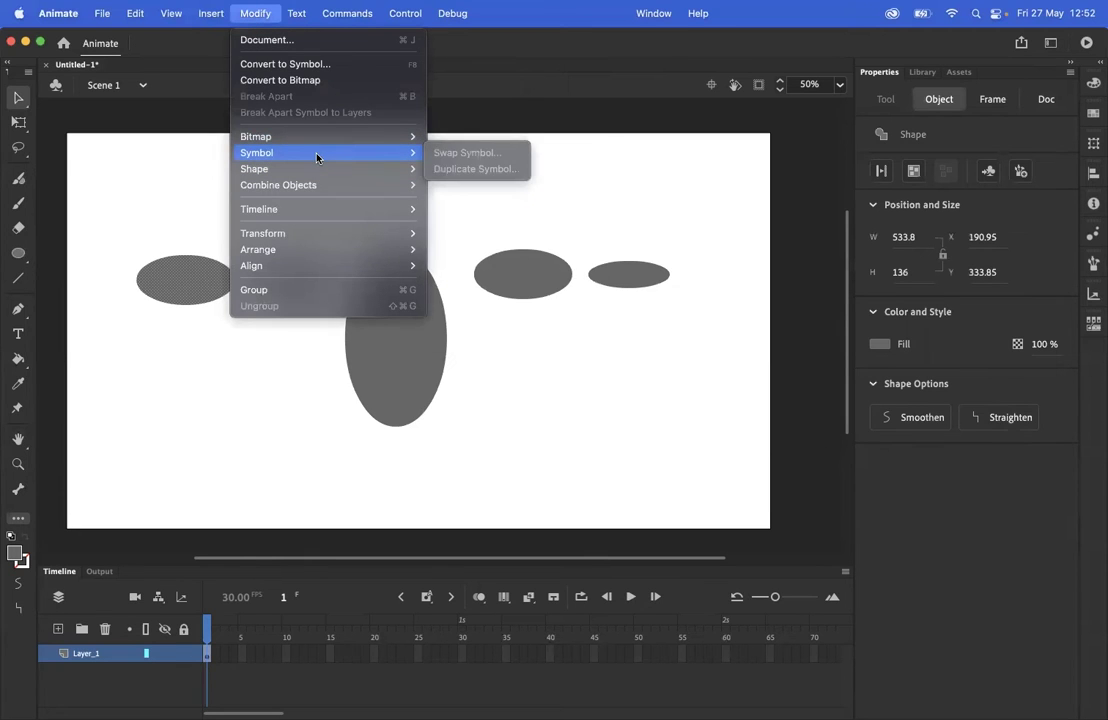
mouse_move(302, 249)
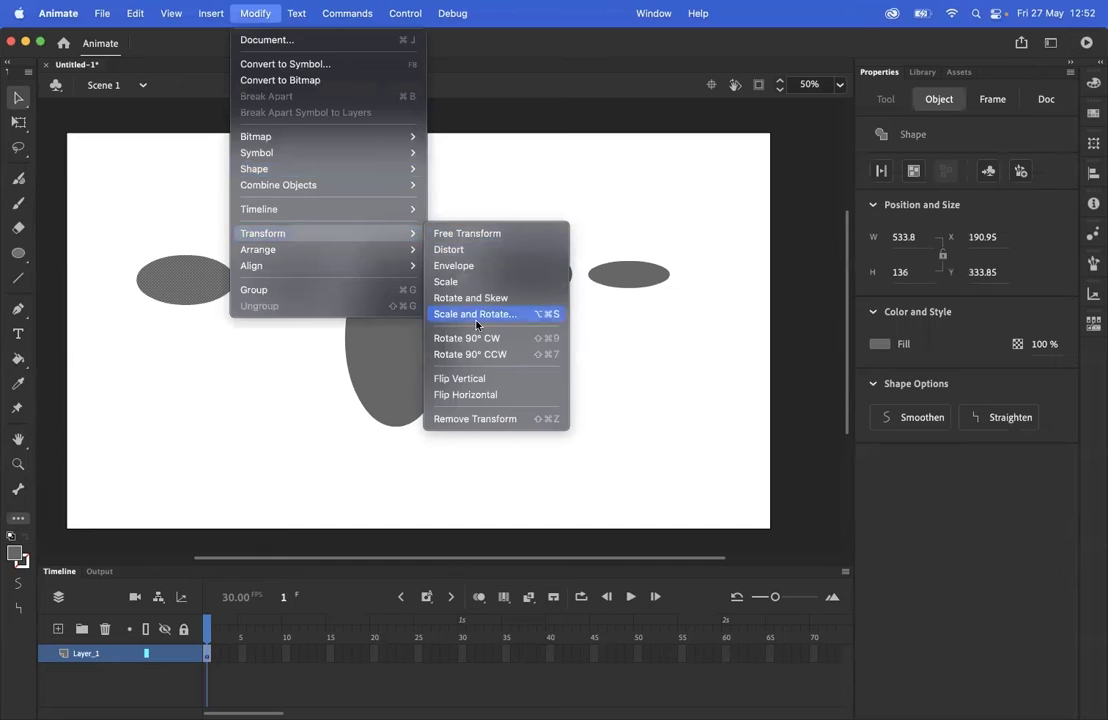
left_click(492, 395)
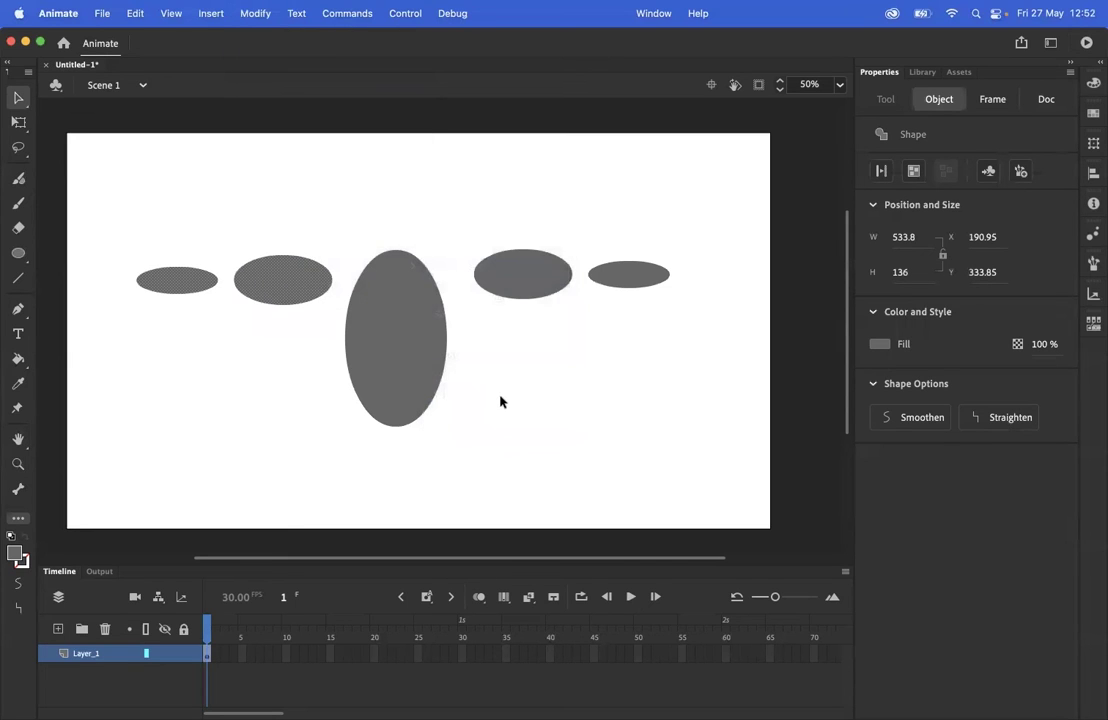
left_click(18, 253)
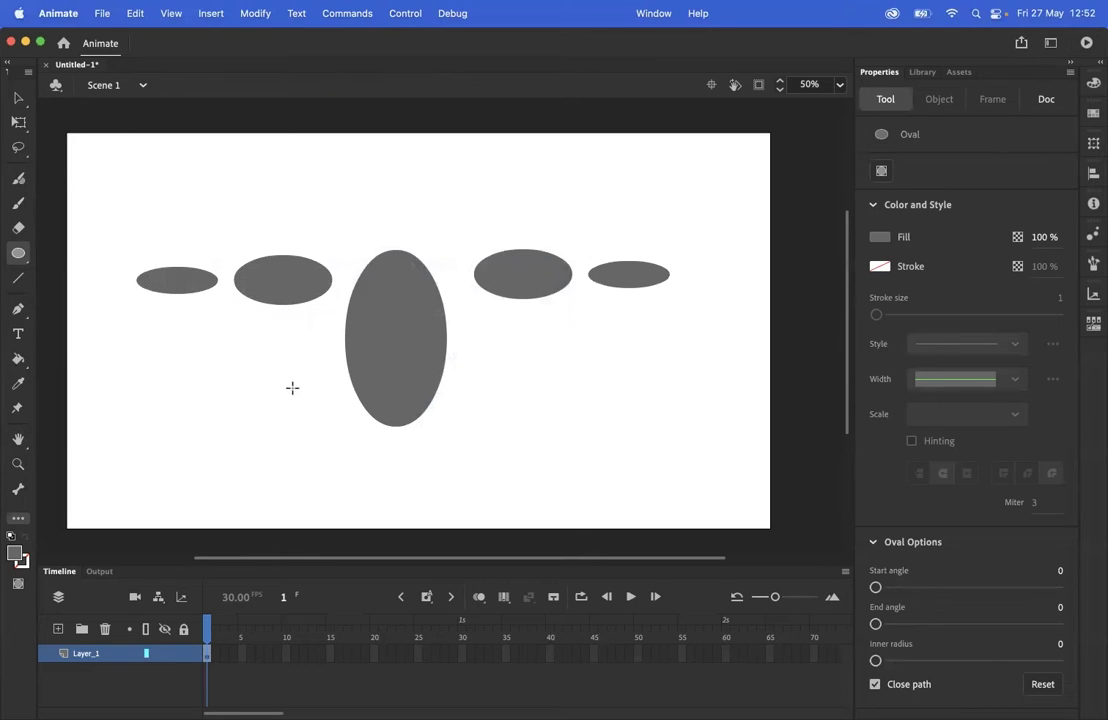
Draw an upper and lower leg oval below the body's left side and select both.
left_click_drag(292, 382, 339, 502)
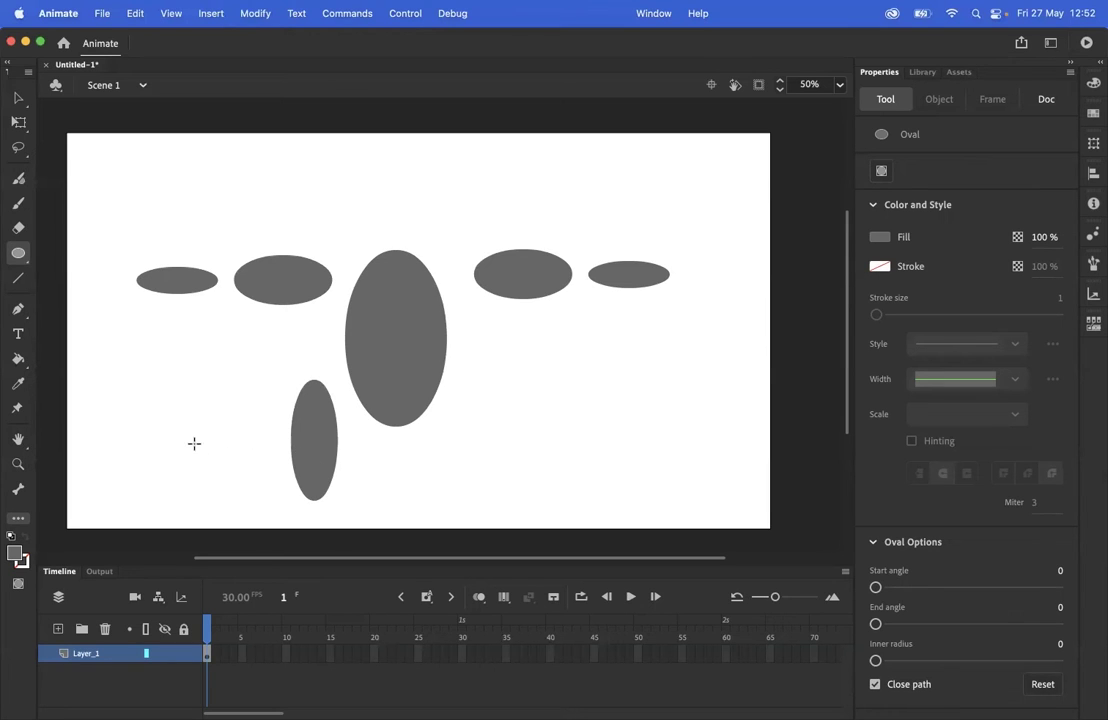
left_click_drag(185, 424, 212, 518)
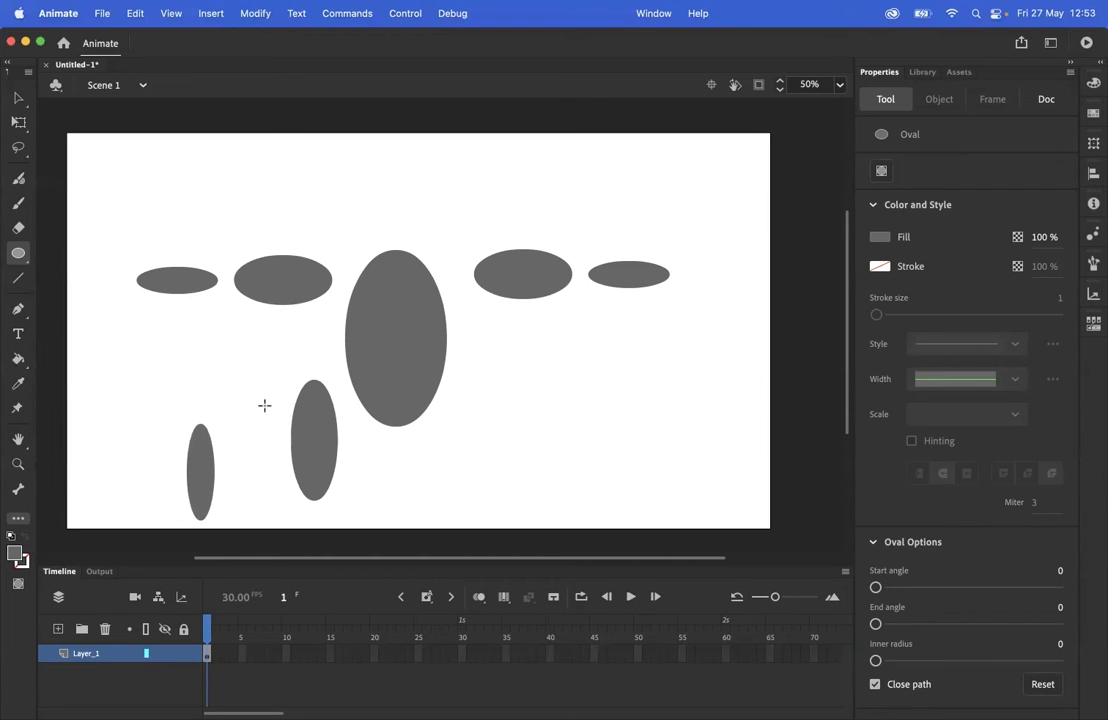
left_click(18, 122)
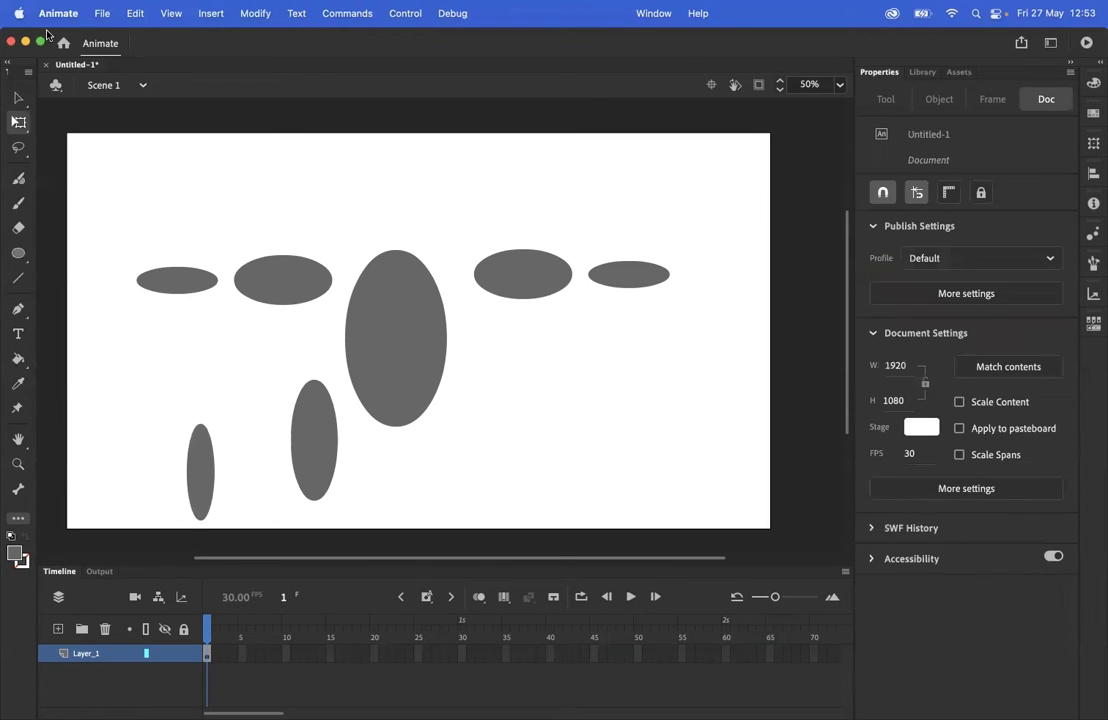
left_click(18, 97)
mouse_move(151, 387)
left_mouse_down()
mouse_move(335, 557)
mouse_move(188, 438)
mouse_move(158, 376)
left_mouse_up()
mouse_move(158, 376)
left_mouse_down()
mouse_move(346, 525)
mouse_move(340, 516)
left_mouse_up()
Copy the left leg ovals, flip the copy horizontally, and place it below the body's right side.
right_click(320, 441)
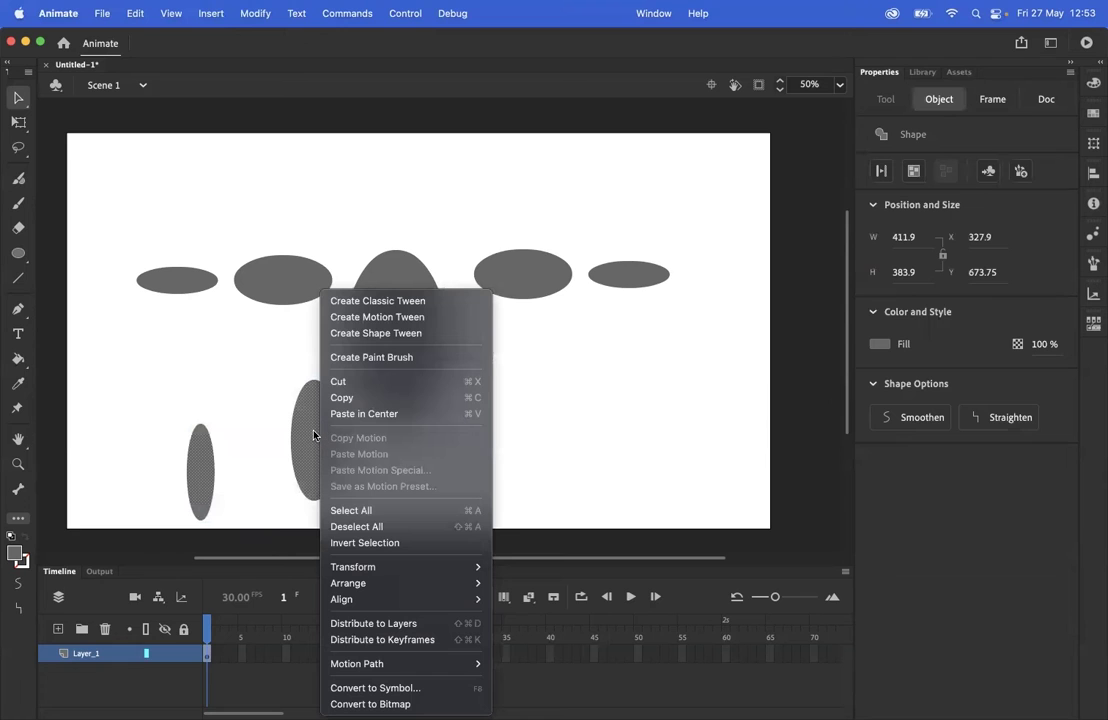
left_click(342, 397)
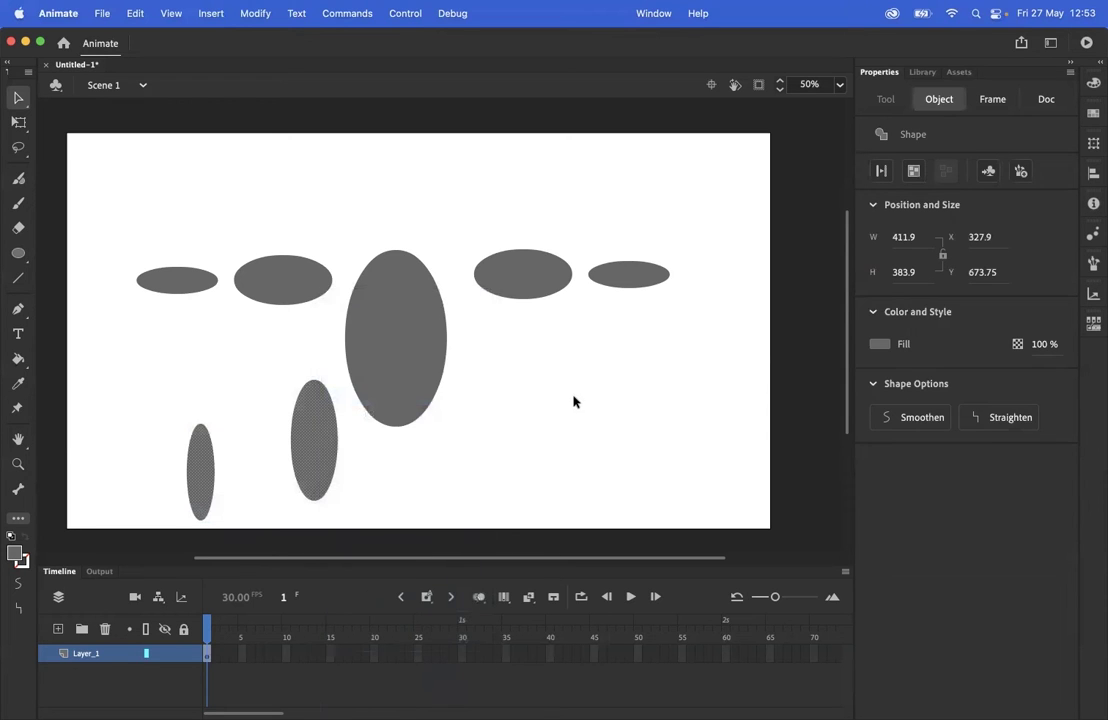
key("cmd+v")
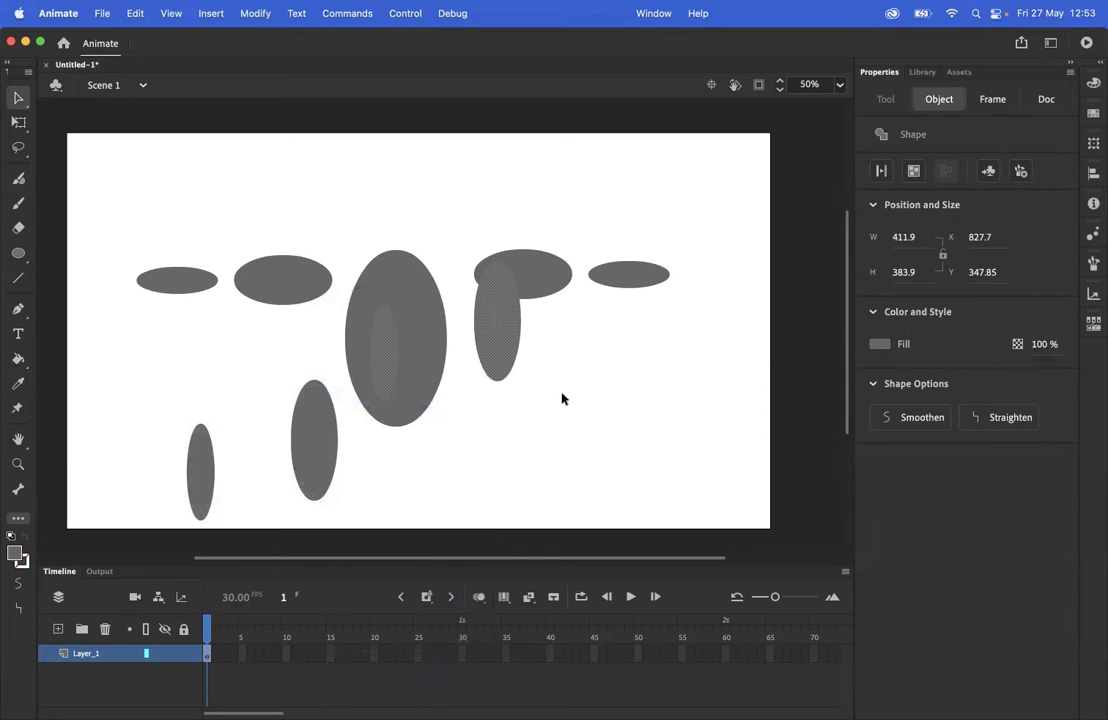
left_click(255, 13)
mouse_move(341, 270)
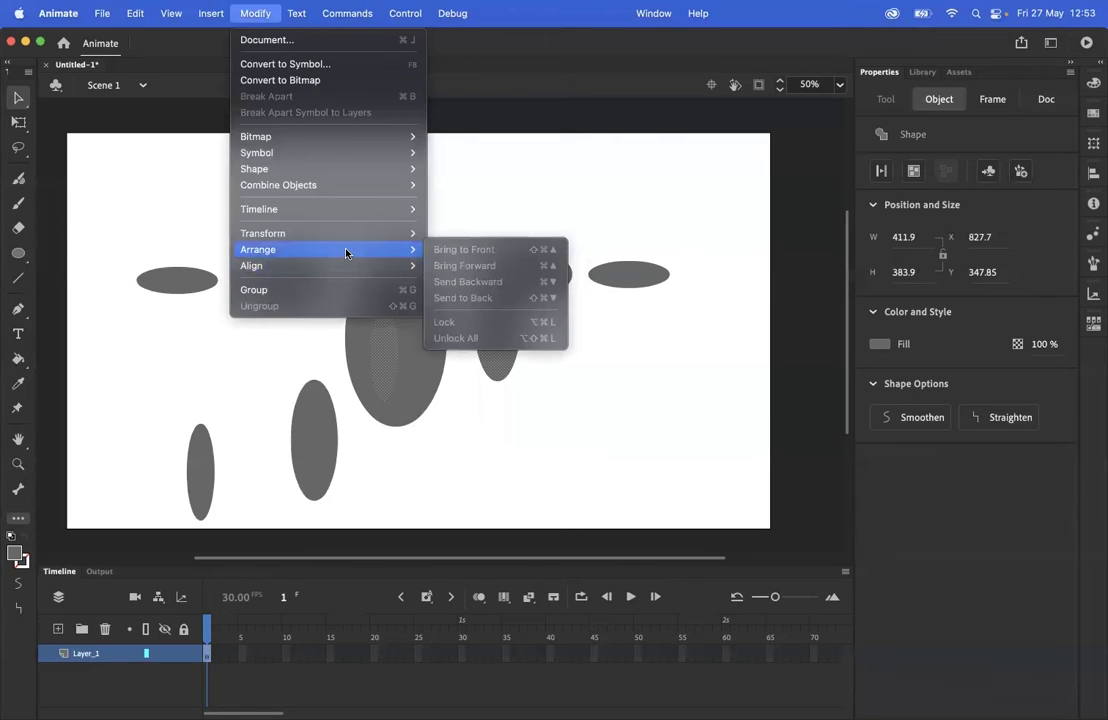
mouse_move(350, 237)
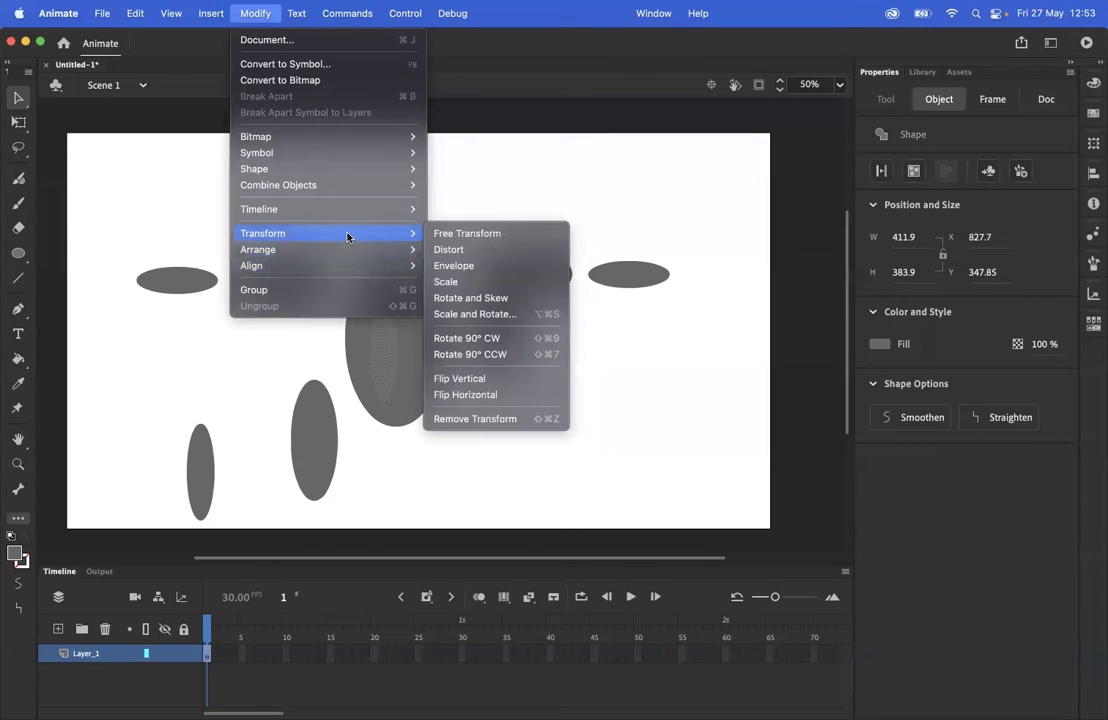
left_click(497, 395)
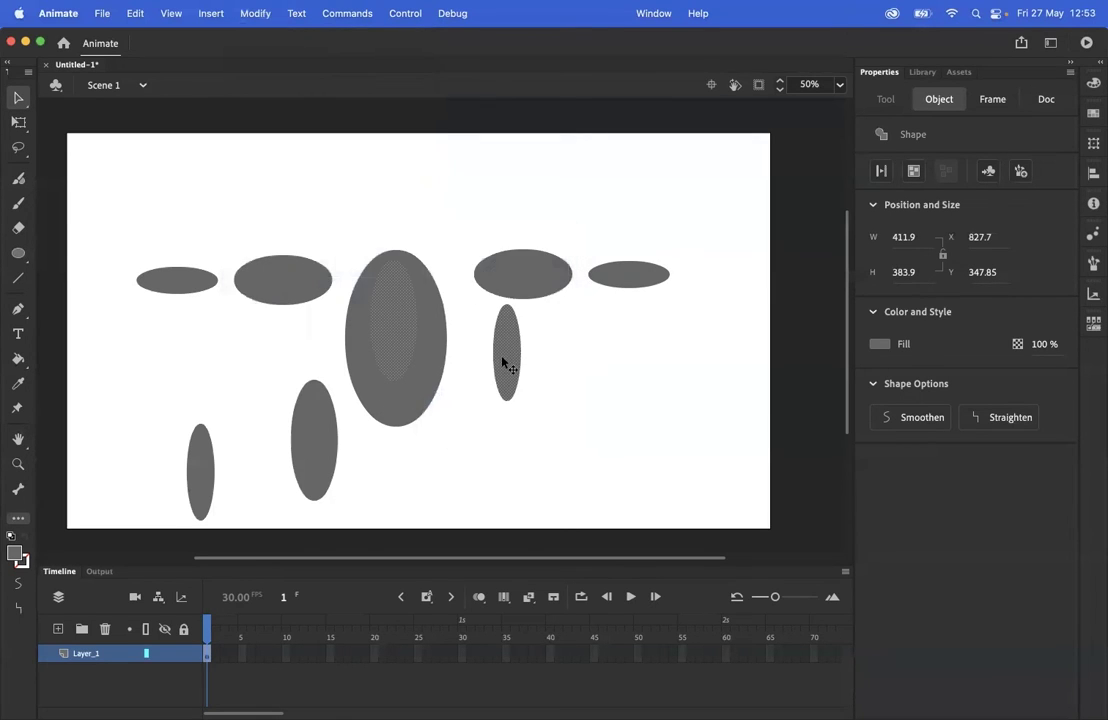
mouse_move(504, 362)
left_mouse_down()
mouse_move(611, 460)
mouse_move(612, 480)
left_mouse_up()
Draw a round grey head oval above the body.
left_click(603, 401)
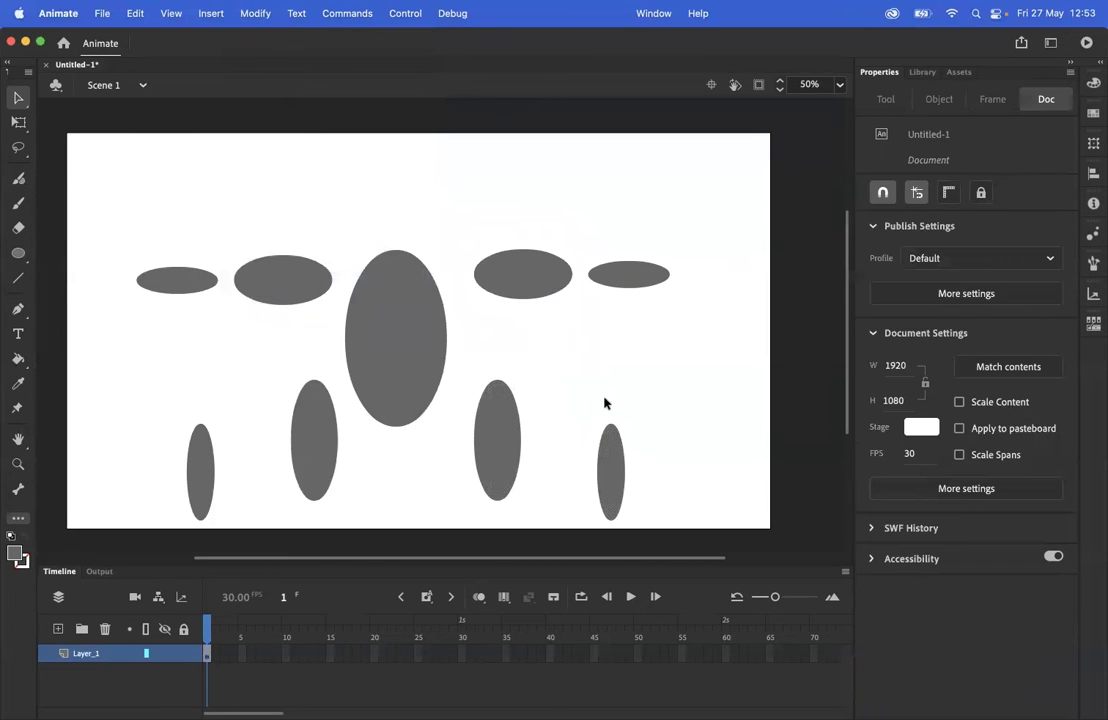
left_click(16, 254)
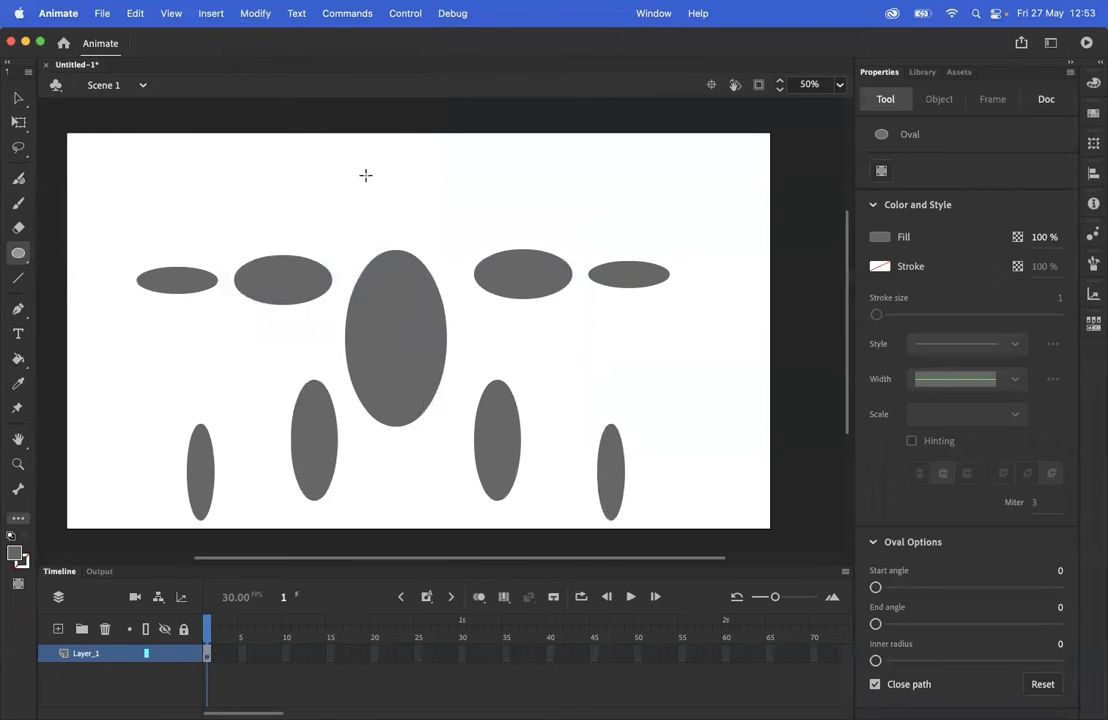
left_click_drag(367, 164, 440, 239)
key("v")
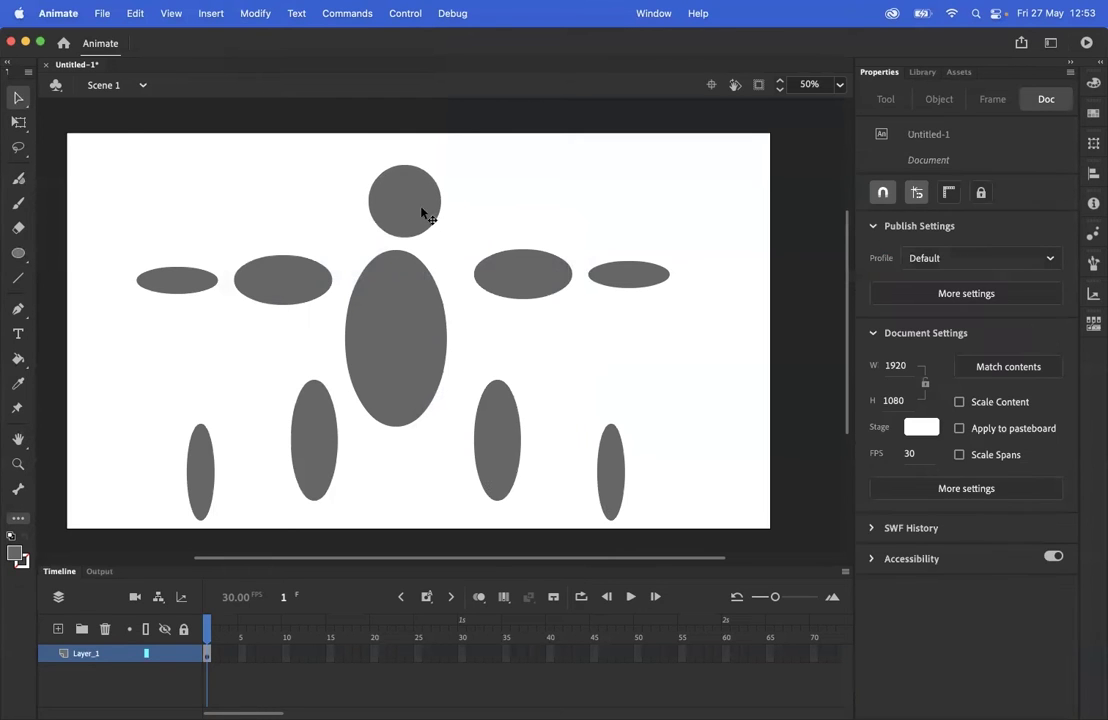
left_click(410, 215)
left_click(497, 214)
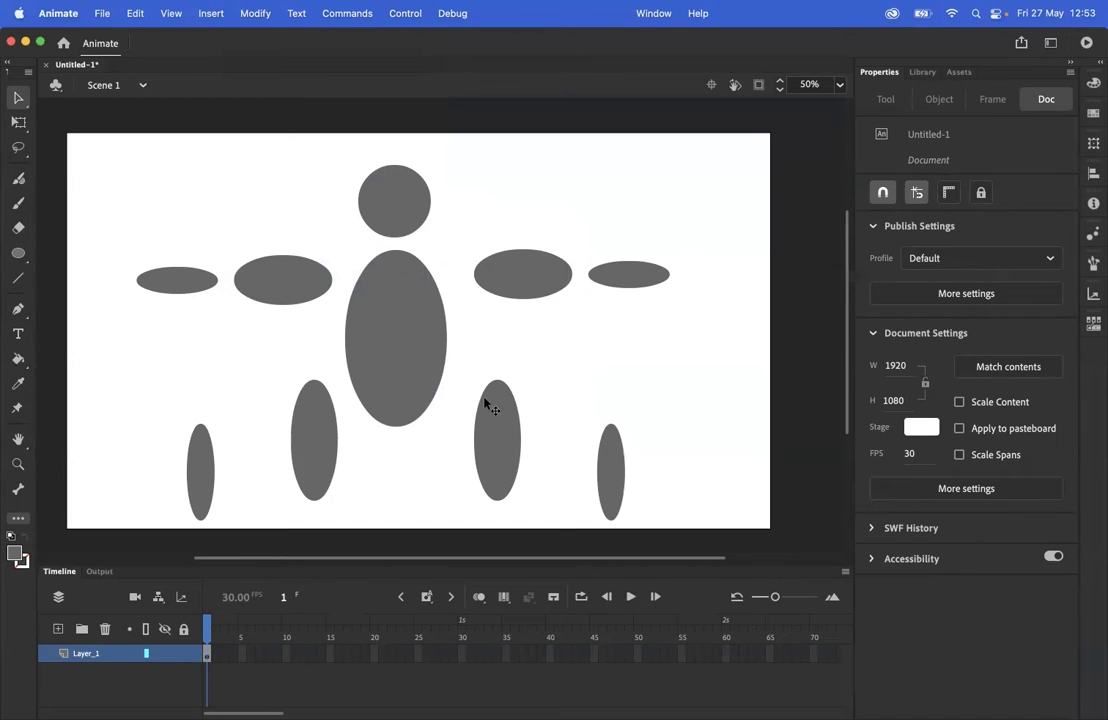
Reposition the right leg pieces, undoing the moves that split the torso so its ellipse stays whole.
left_click_drag(508, 445, 467, 450)
left_click(568, 392)
left_click_drag(514, 494, 422, 371)
left_click_drag(483, 432, 534, 432)
left_click(618, 381)
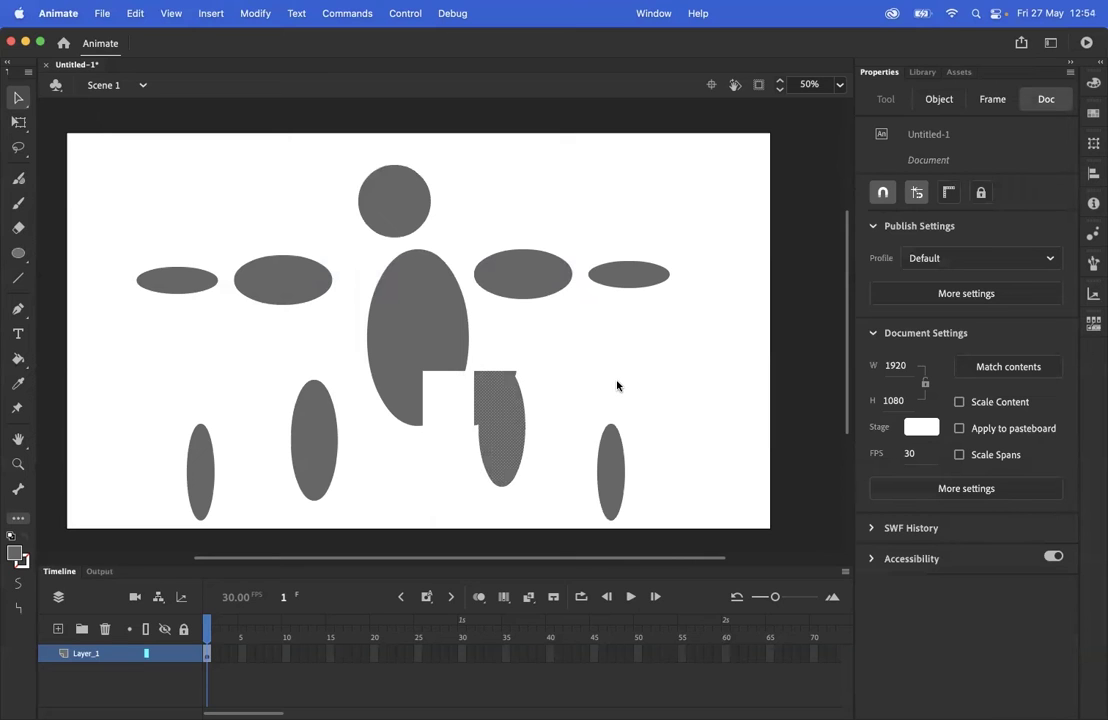
key("cmd+z")
key("cmd+z")
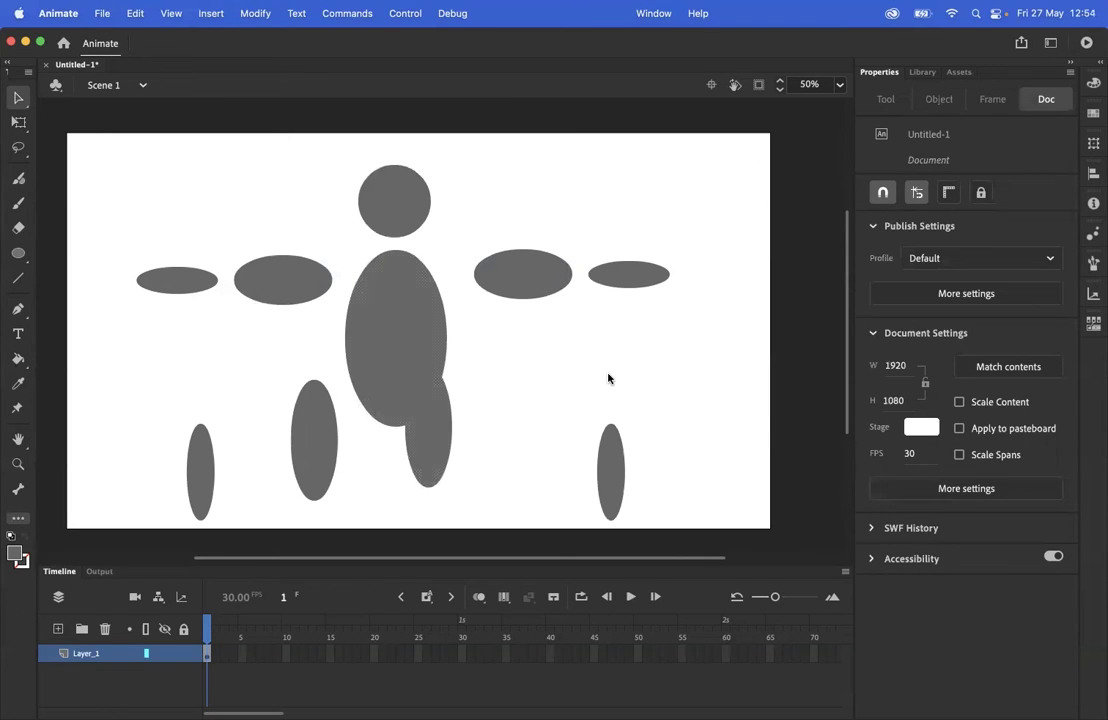
key("cmd+z")
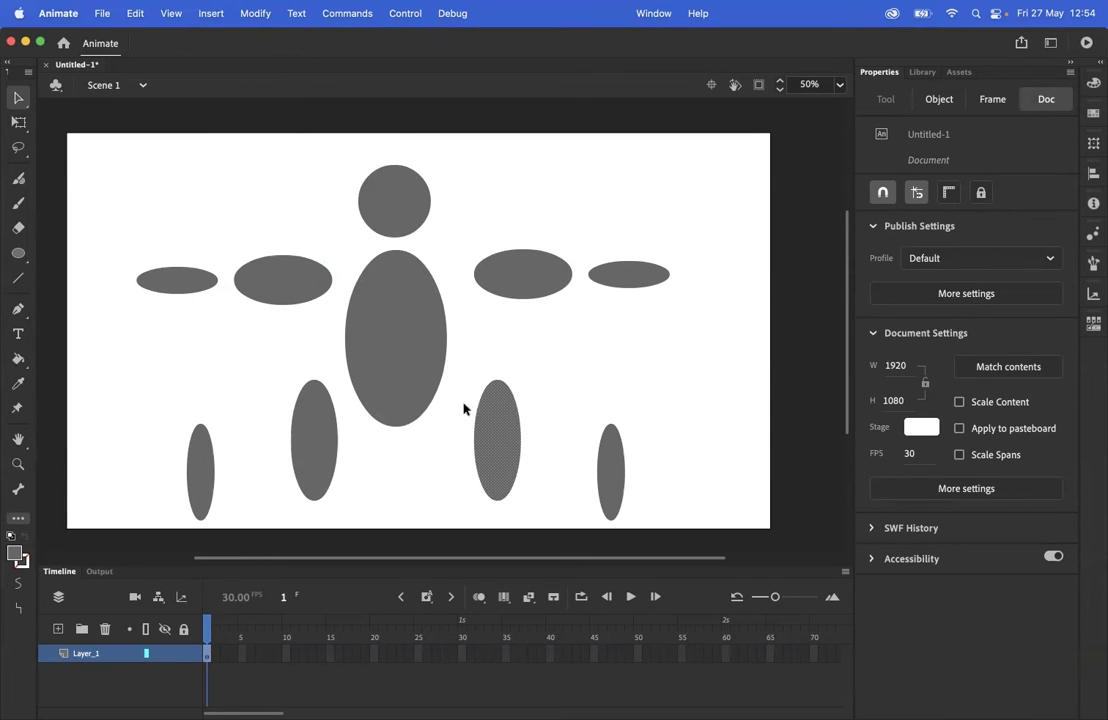
left_click_drag(455, 418, 447, 447)
left_click(630, 352)
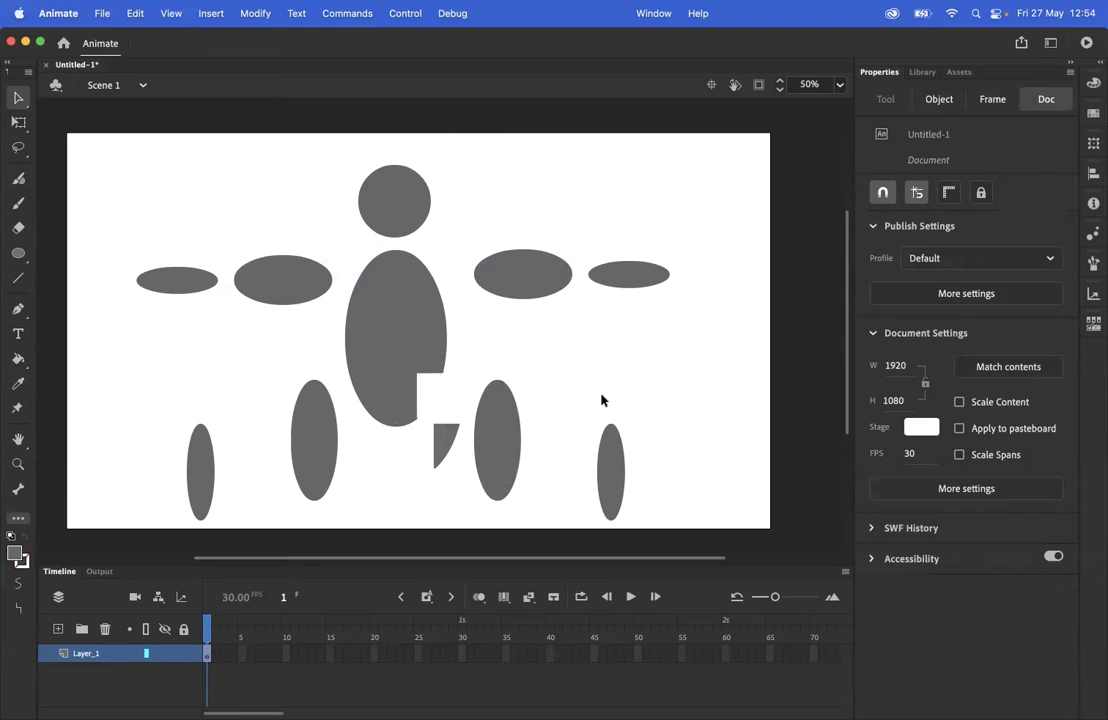
key("super+z")
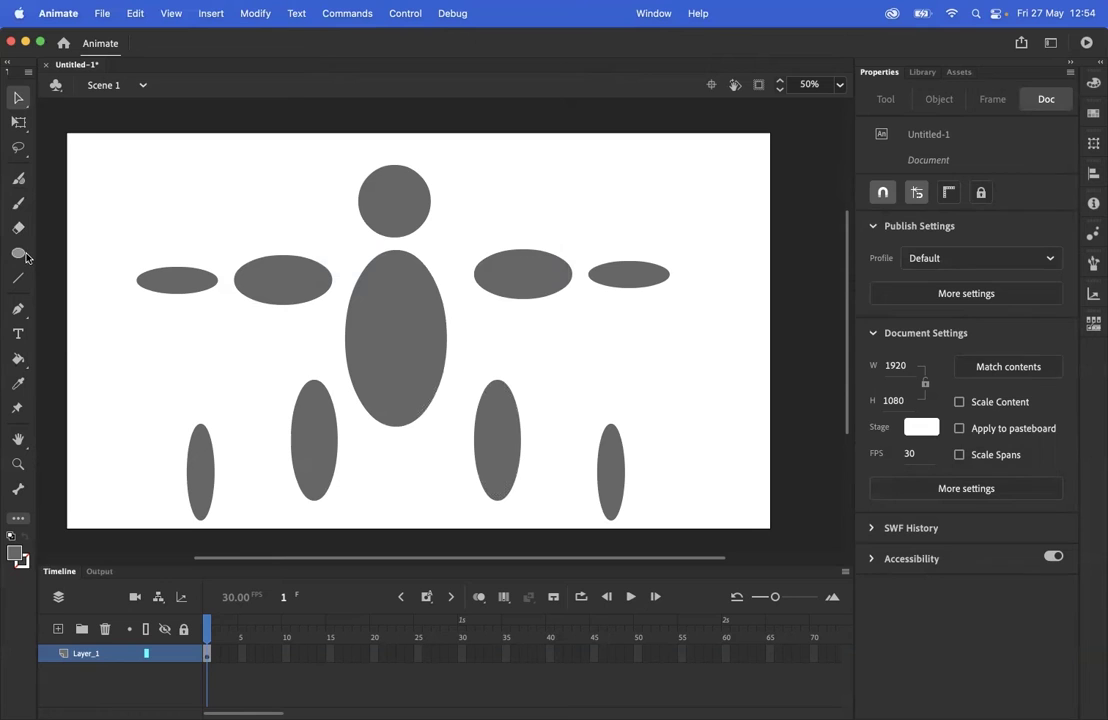
With the Bone tool, draw the first bone from the torso centre to the right upper arm.
left_click(18, 492)
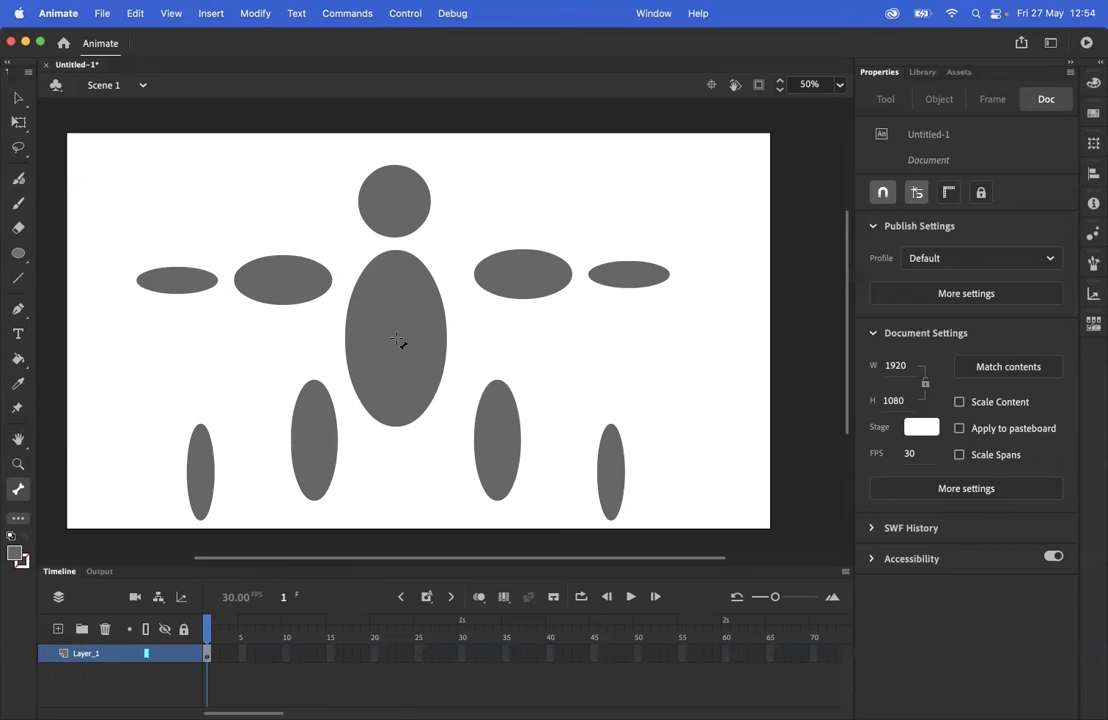
left_click_drag(398, 341, 487, 276)
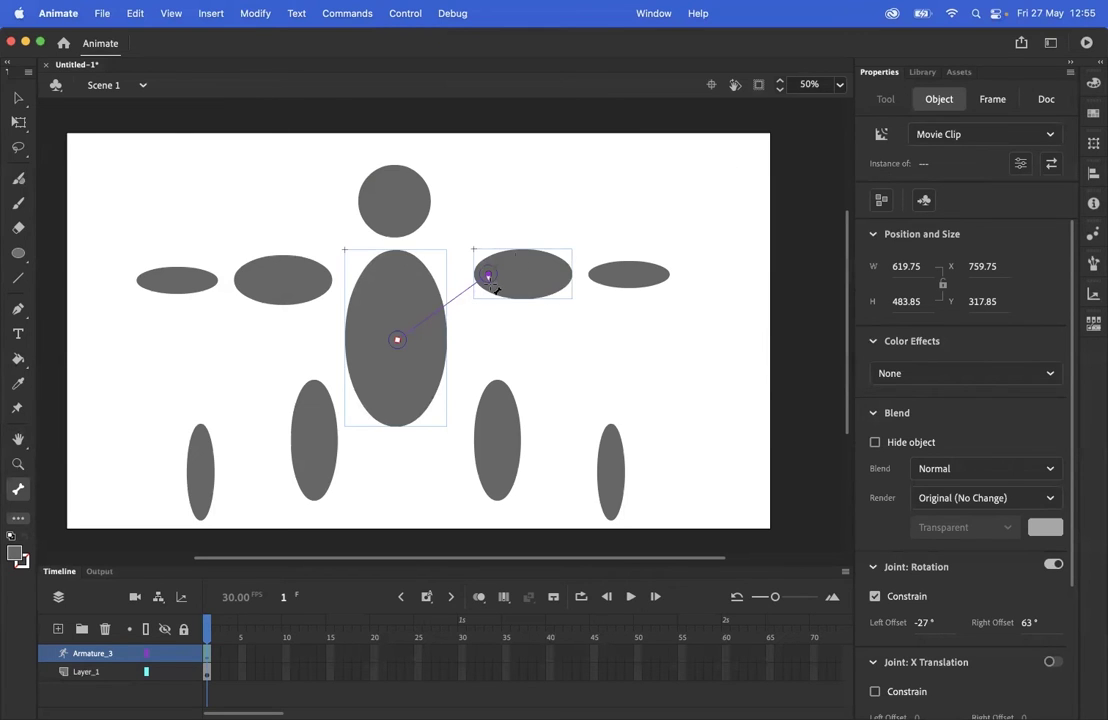
Add bones: right upper arm to forearm, and torso to left upper arm, head, left and right thighs.
left_click_drag(489, 276, 603, 277)
left_click_drag(398, 341, 200, 281)
left_click_drag(399, 344, 401, 233)
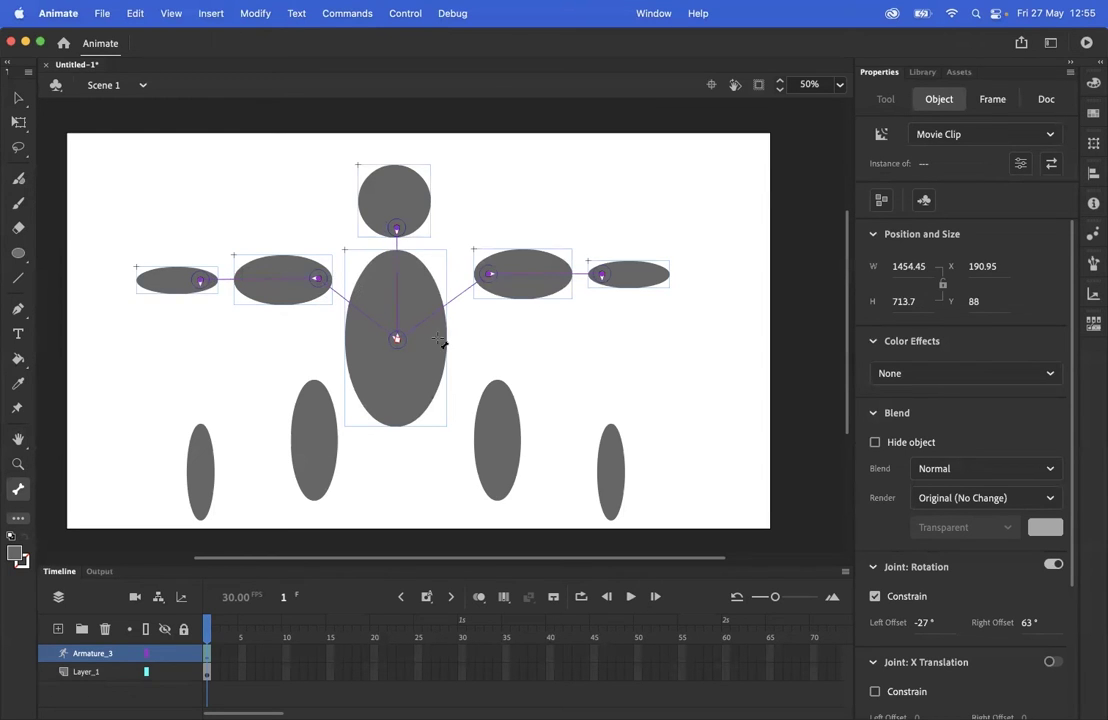
left_click_drag(397, 340, 203, 445)
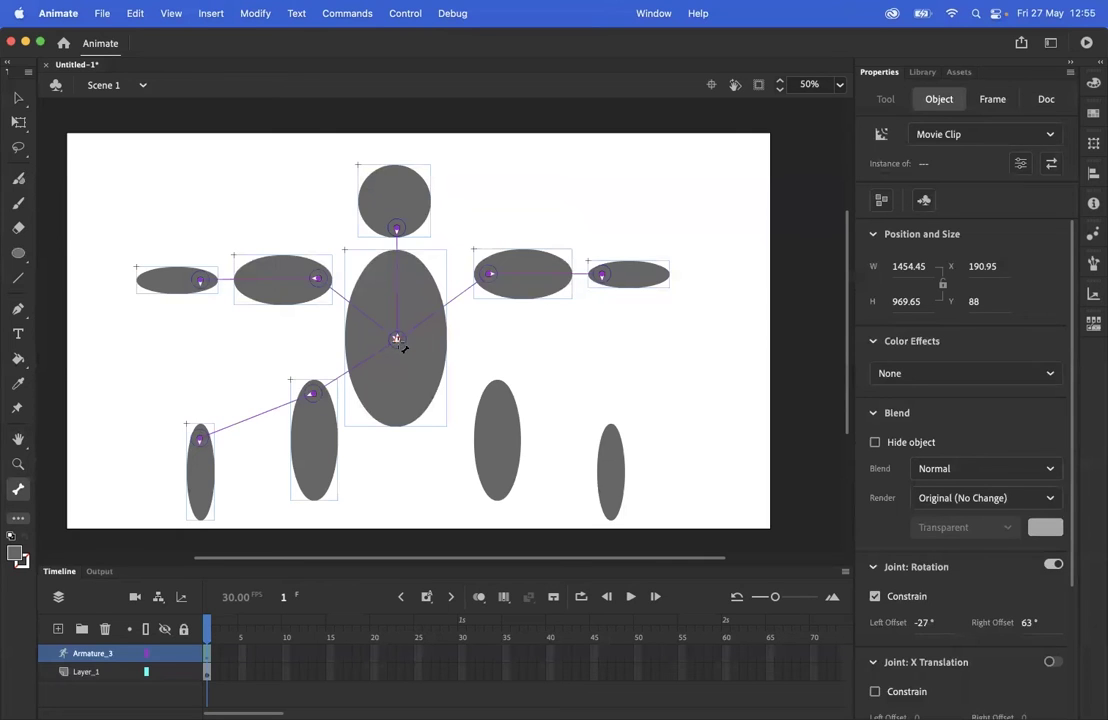
left_click_drag(398, 341, 610, 440)
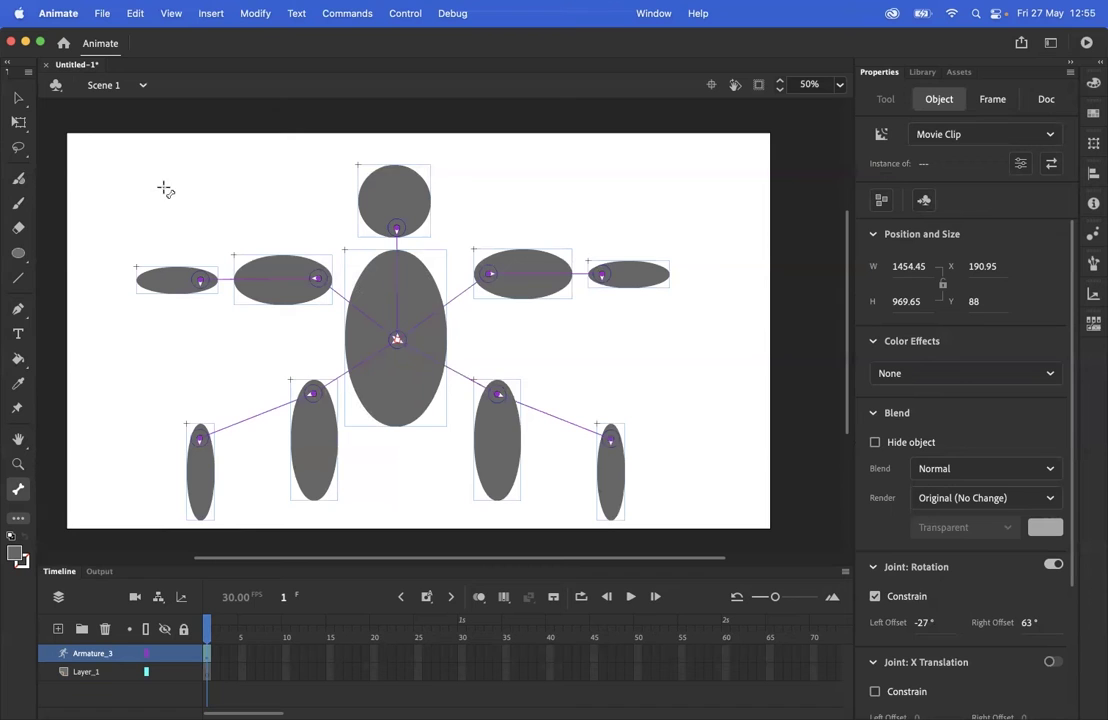
With Free Transform, pull the right upper arm and forearm in against the torso.
left_click(19, 123)
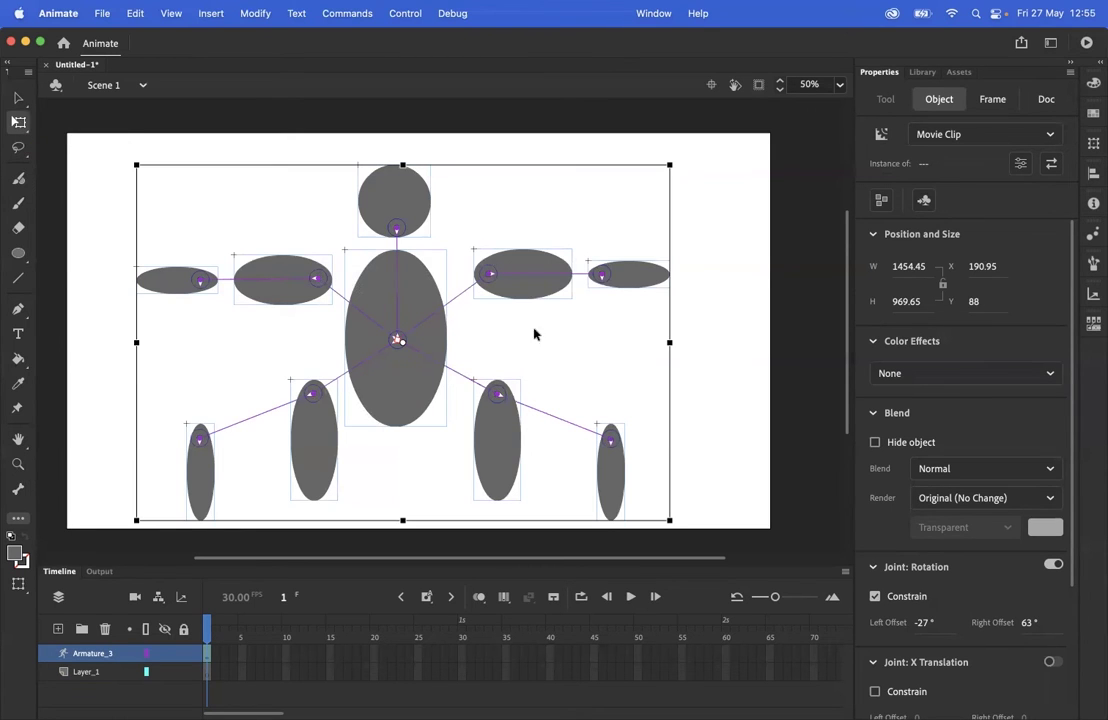
left_click(96, 220)
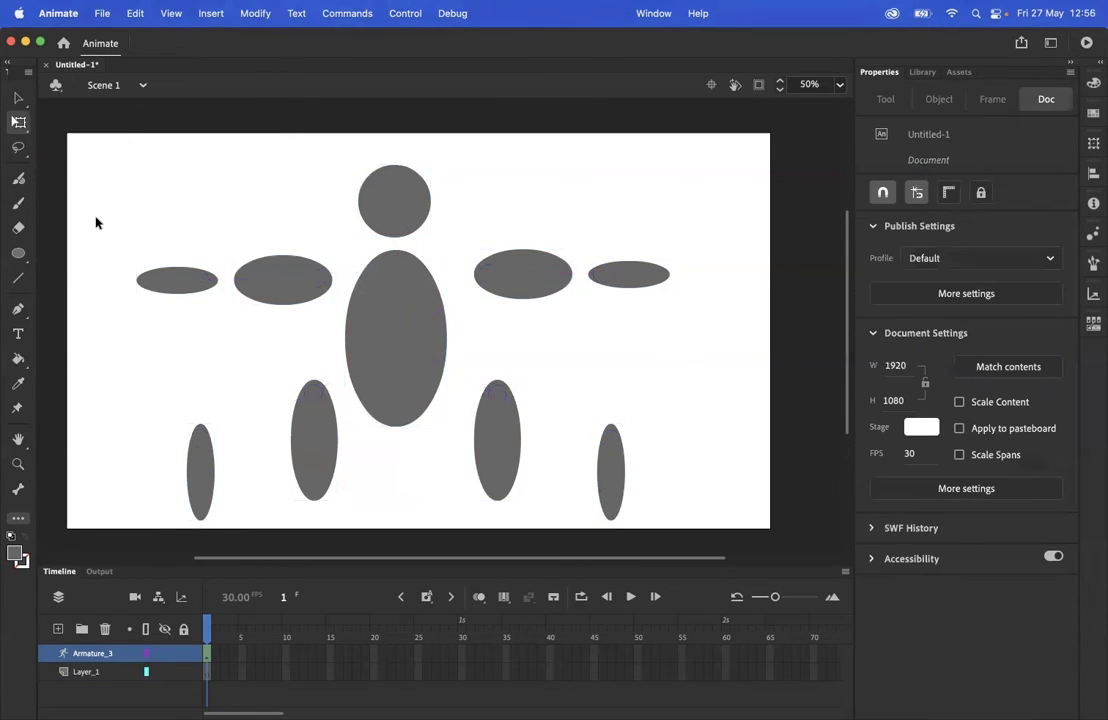
left_click(515, 282)
left_click_drag(522, 296, 455, 303)
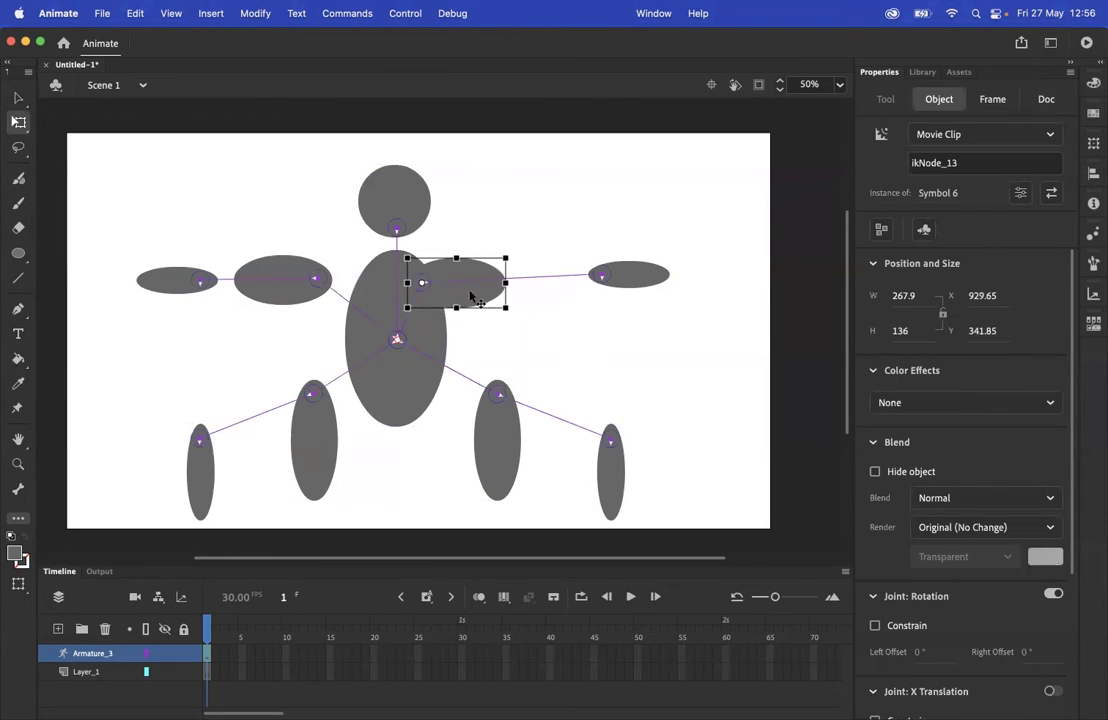
left_click(653, 292)
left_click_drag(653, 292, 539, 301)
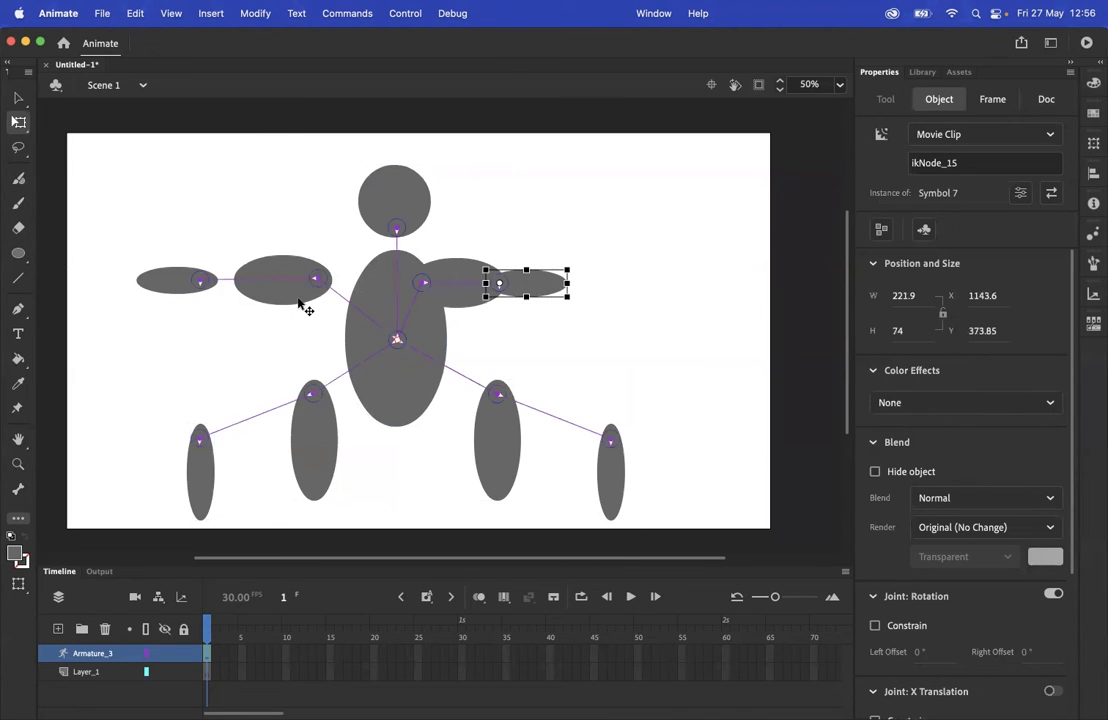
Pull the left upper arm and forearm inward, then tuck both thighs under the torso.
left_click_drag(299, 298, 338, 312)
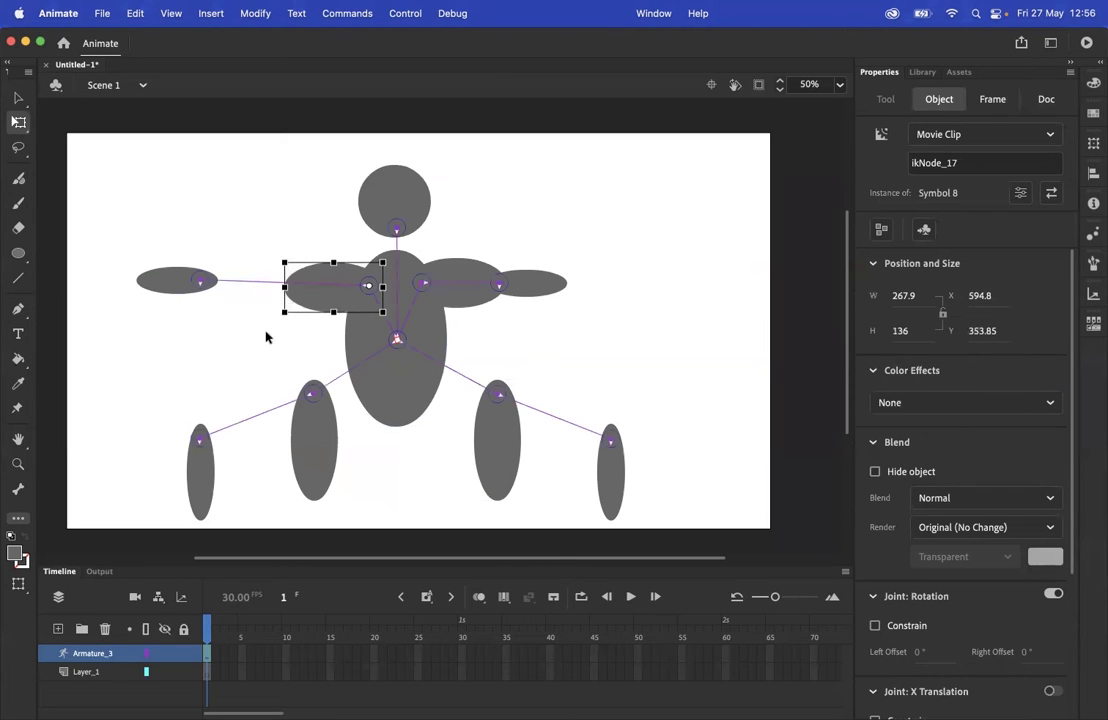
left_click(170, 281)
left_click_drag(175, 288, 276, 300)
left_click(266, 405)
left_click_drag(306, 445, 364, 444)
left_click_drag(496, 450, 428, 452)
Move both shins up under the thighs, nudging the right shin into line with arrow keys.
scroll(320, 353, "down", 3)
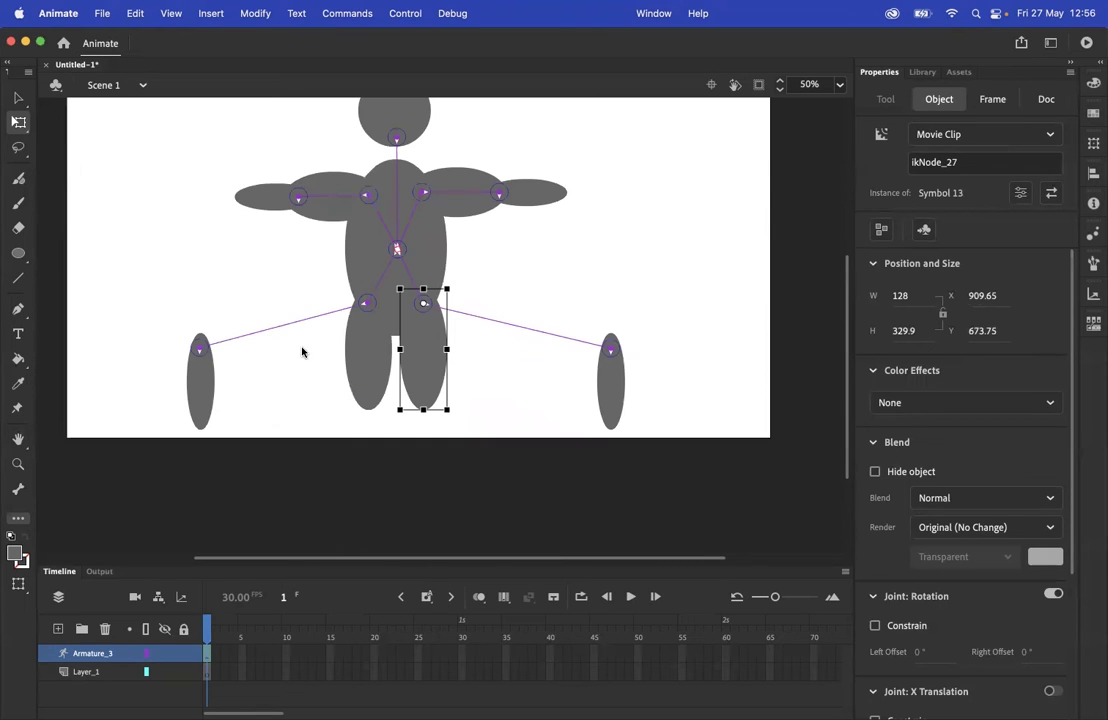
left_click_drag(222, 405, 374, 440)
left_click_drag(618, 388, 421, 437)
left_click(518, 399)
left_click(425, 440)
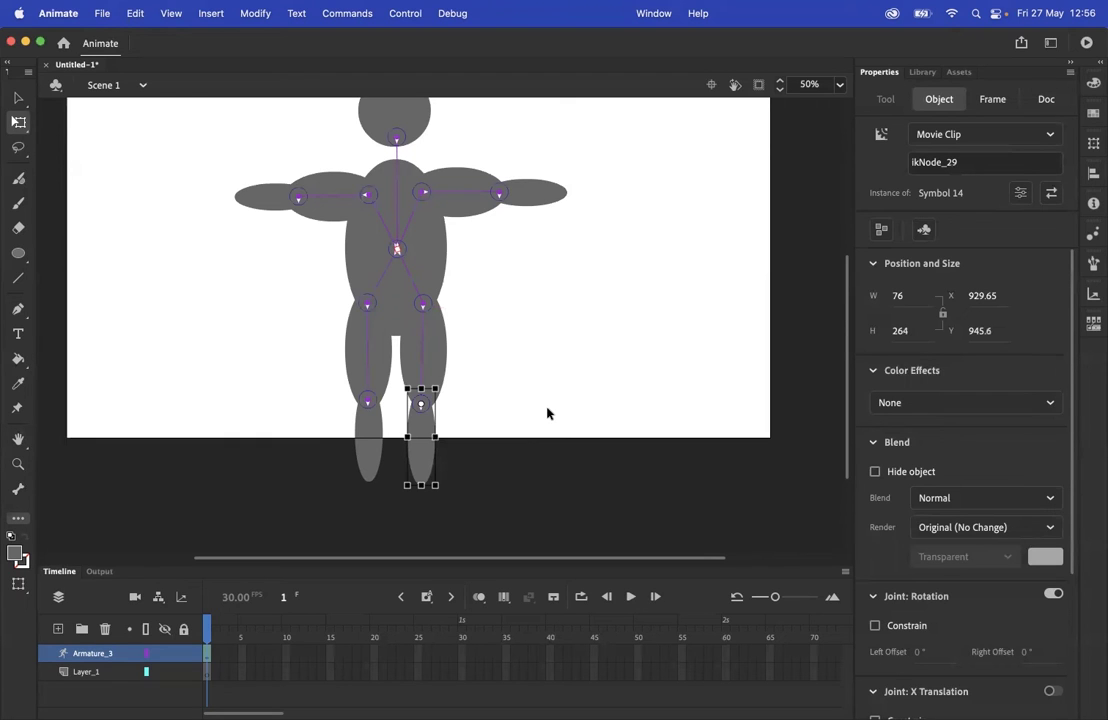
key("Right")
key("Right")
key("Right")
key("Right")
key("Right")
key("Right")
key("Right")
key("Right")
key("Up")
key("Up")
key("Up")
key("Up")
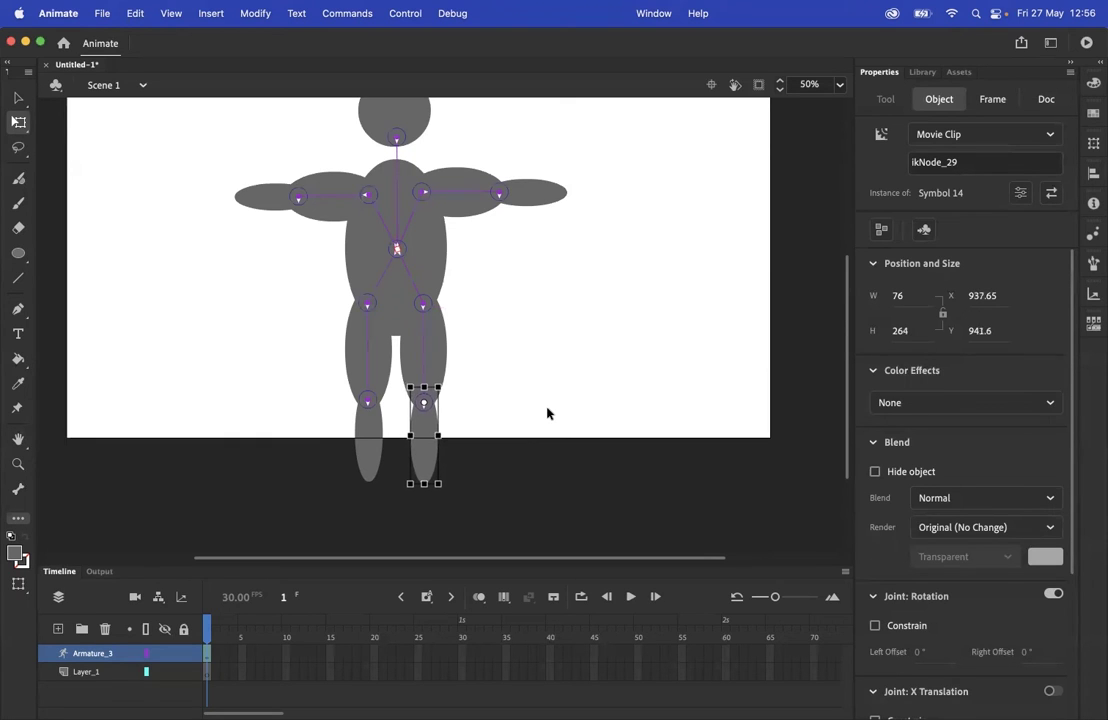
left_click(652, 337)
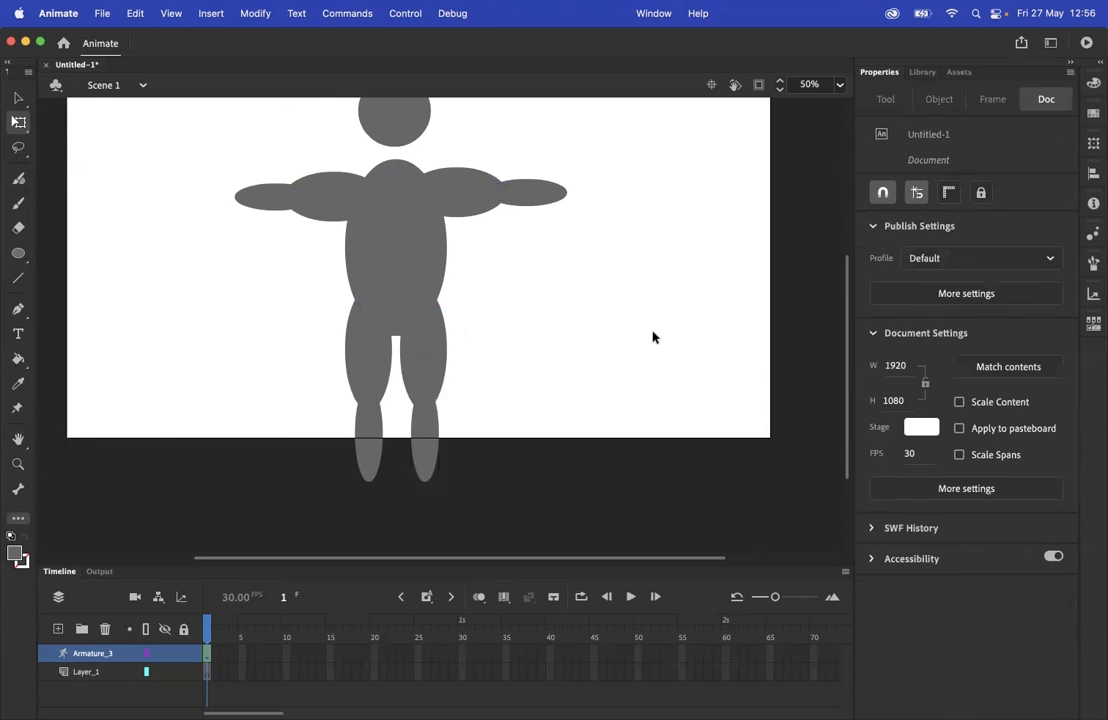
Lower the head down so it rests on the torso.
scroll(488, 378, "down", 5)
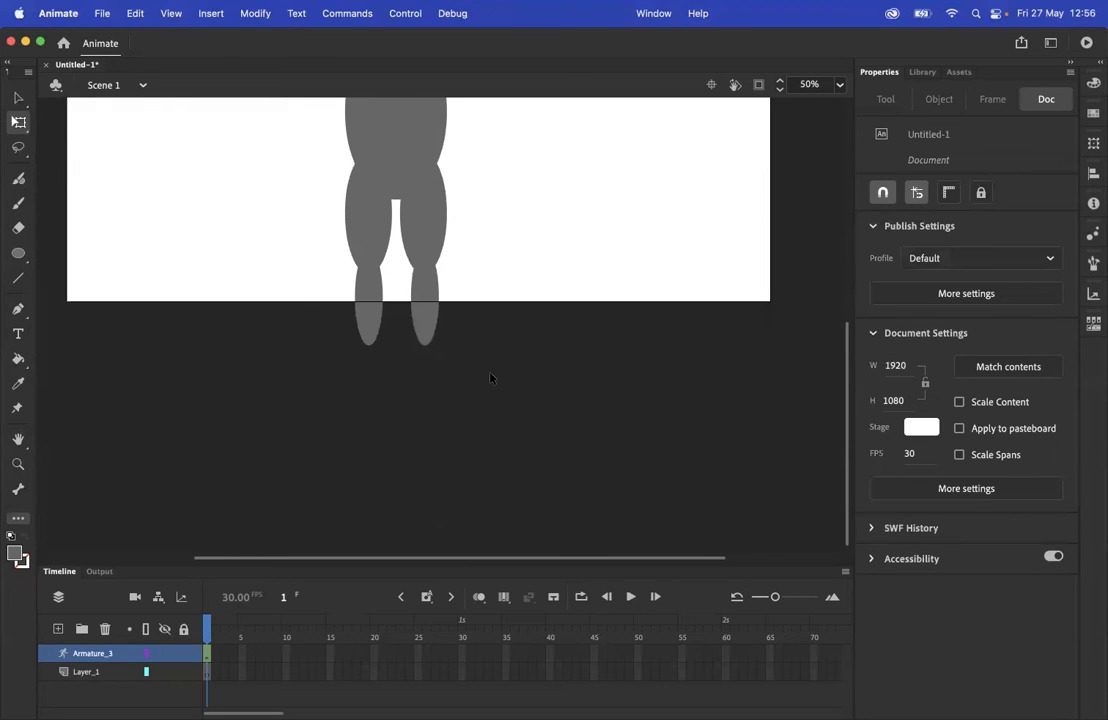
scroll(490, 378, "up", 15)
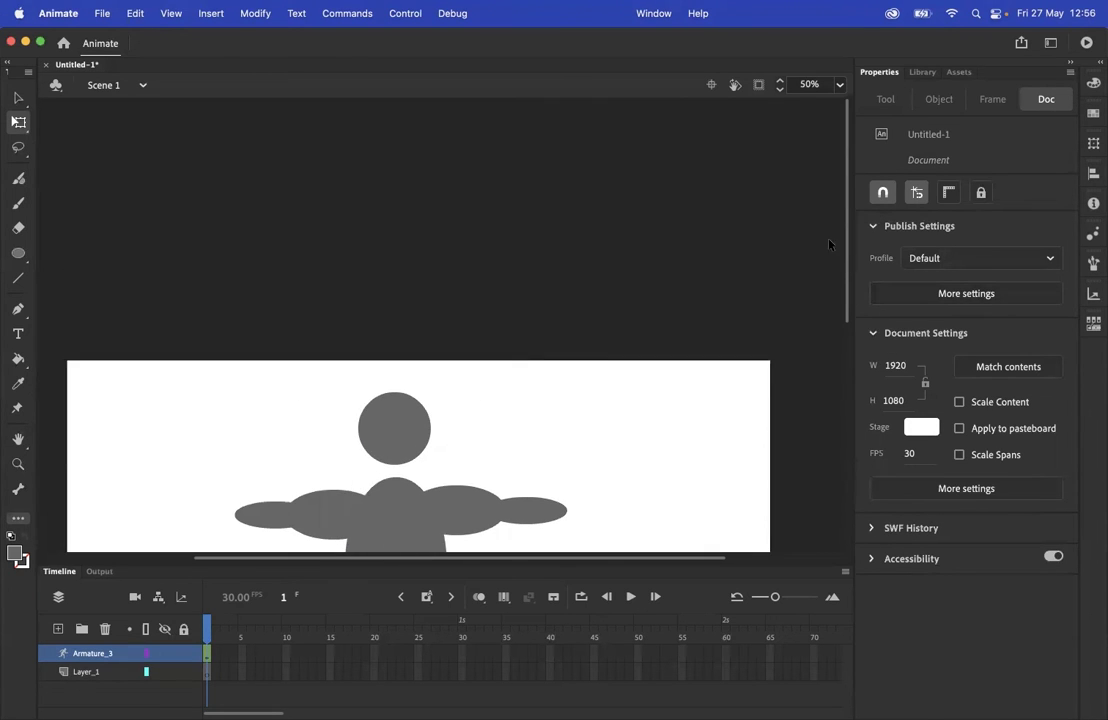
left_click_drag(847, 249, 858, 378)
left_click(403, 180)
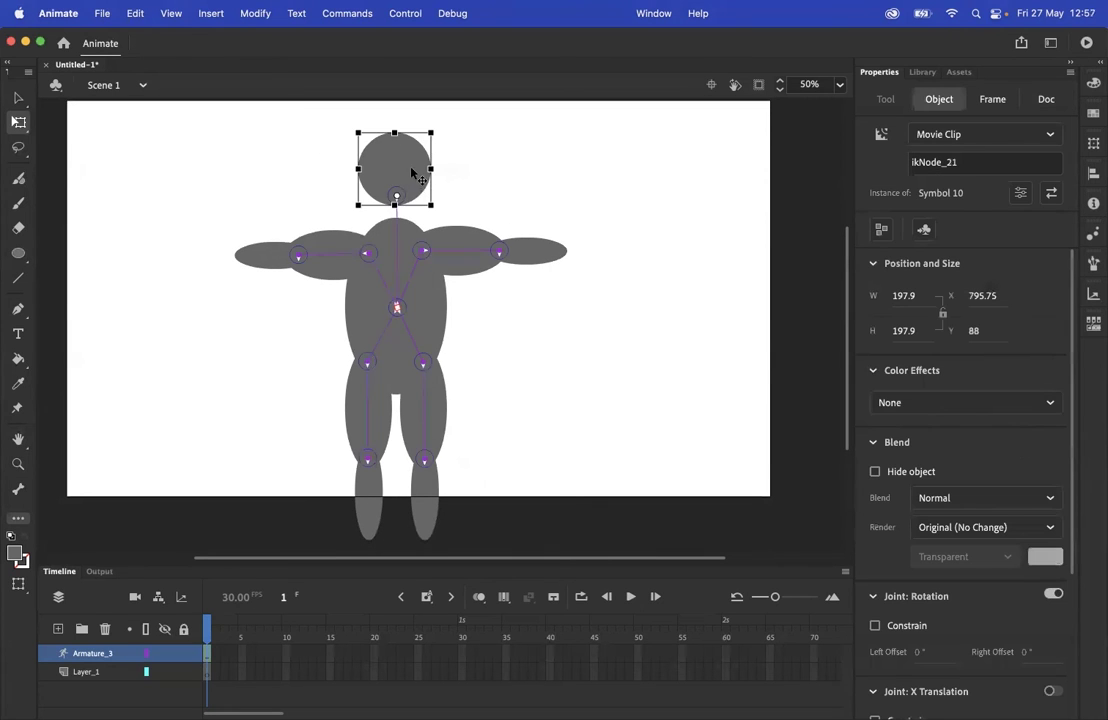
left_click_drag(413, 173, 411, 199)
left_click(631, 173)
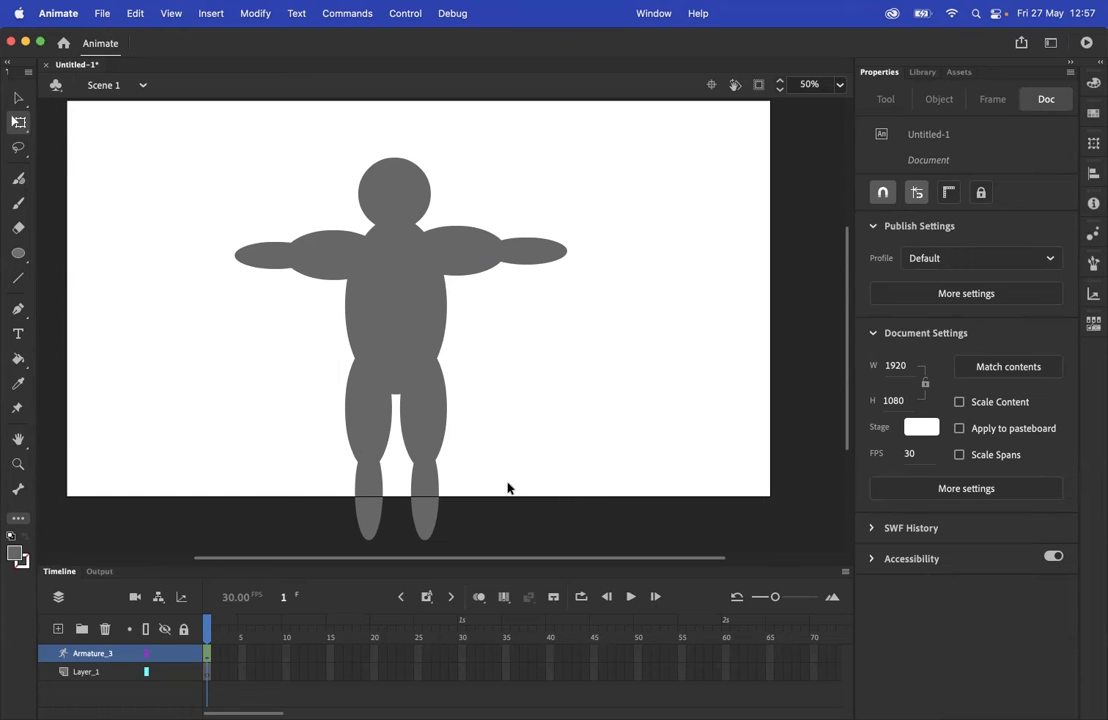
Select the whole Armature_3 figure and scale it down from the corner handle.
left_click(408, 346)
left_click(534, 470)
left_click_drag(615, 545, 185, 139)
left_click(660, 331)
left_click(95, 659)
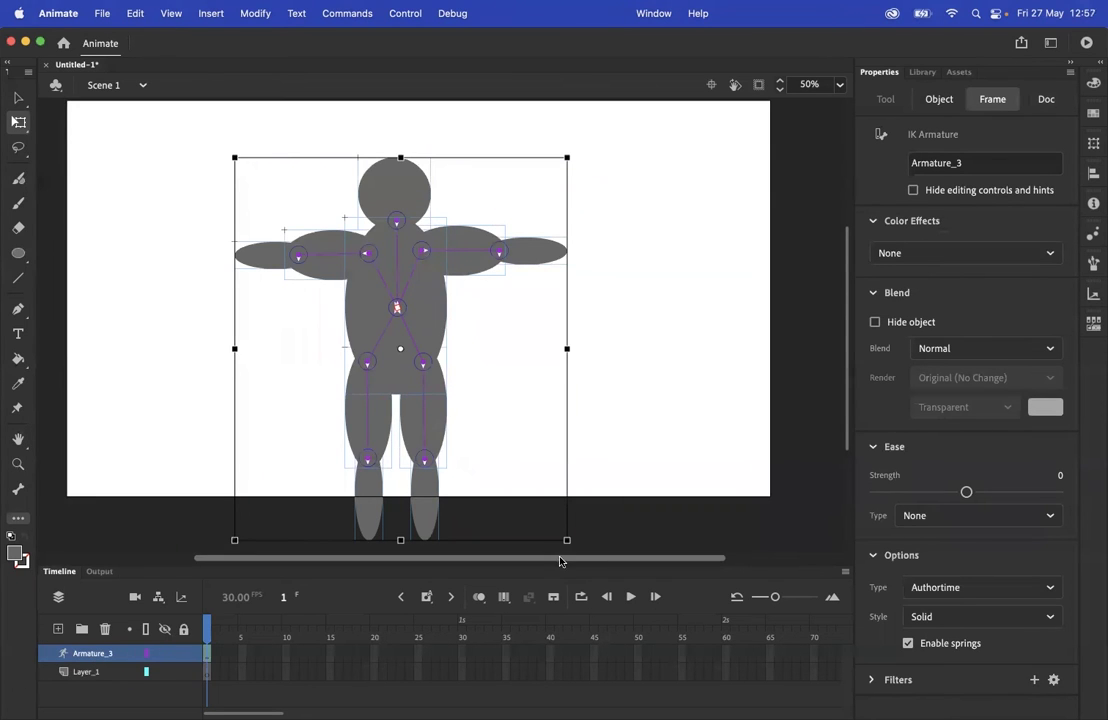
left_click_drag(567, 540, 517, 483)
Move the figure to the stage's left, placing the armature at X 158.9, Y 134.45.
left_click_drag(356, 284, 256, 262)
scroll(82, 316, "up", 1)
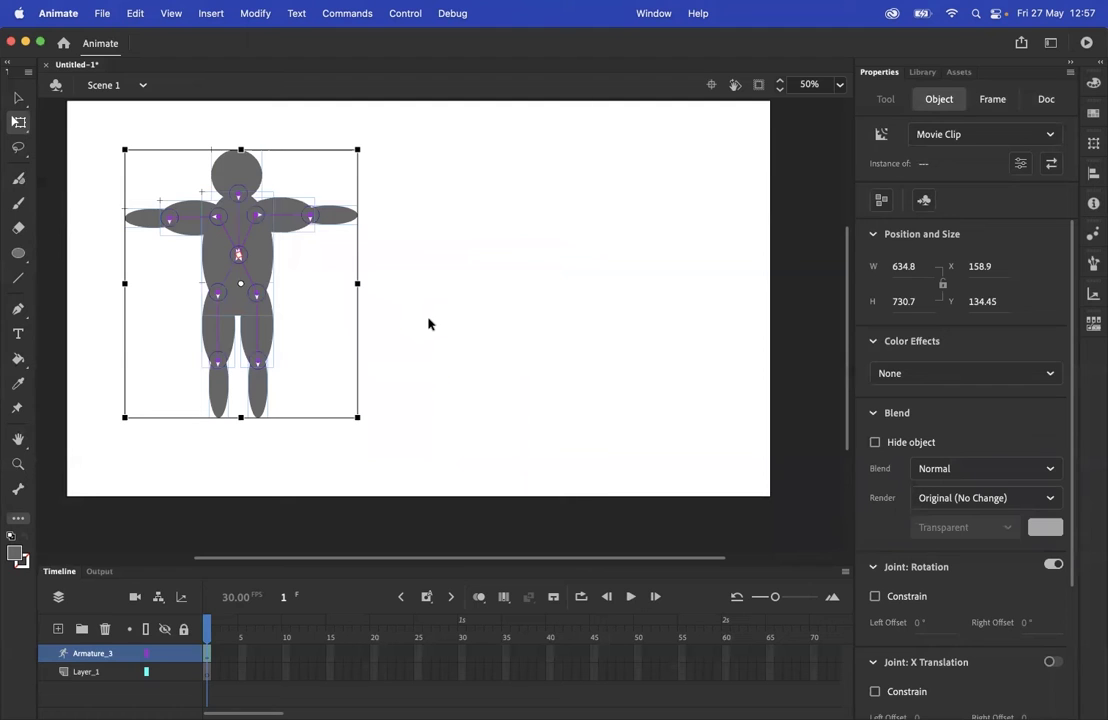
left_click(431, 319)
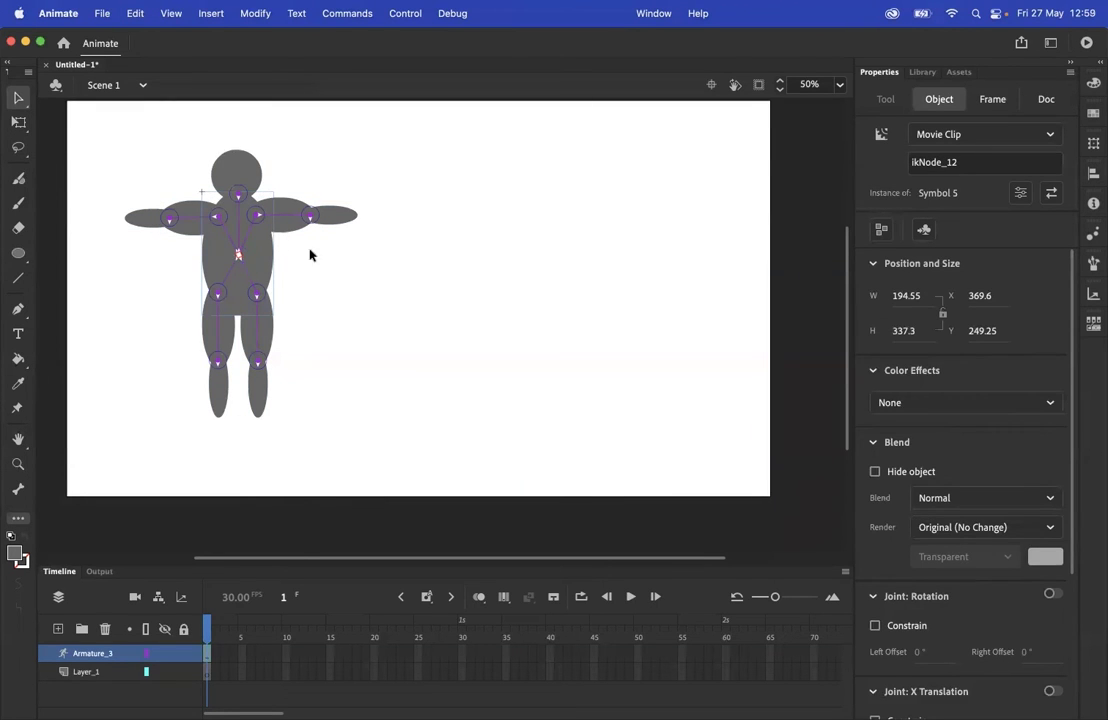
Test-swing the right arm, then switch off Joint: Rotation for the torso piece.
left_click(239, 256)
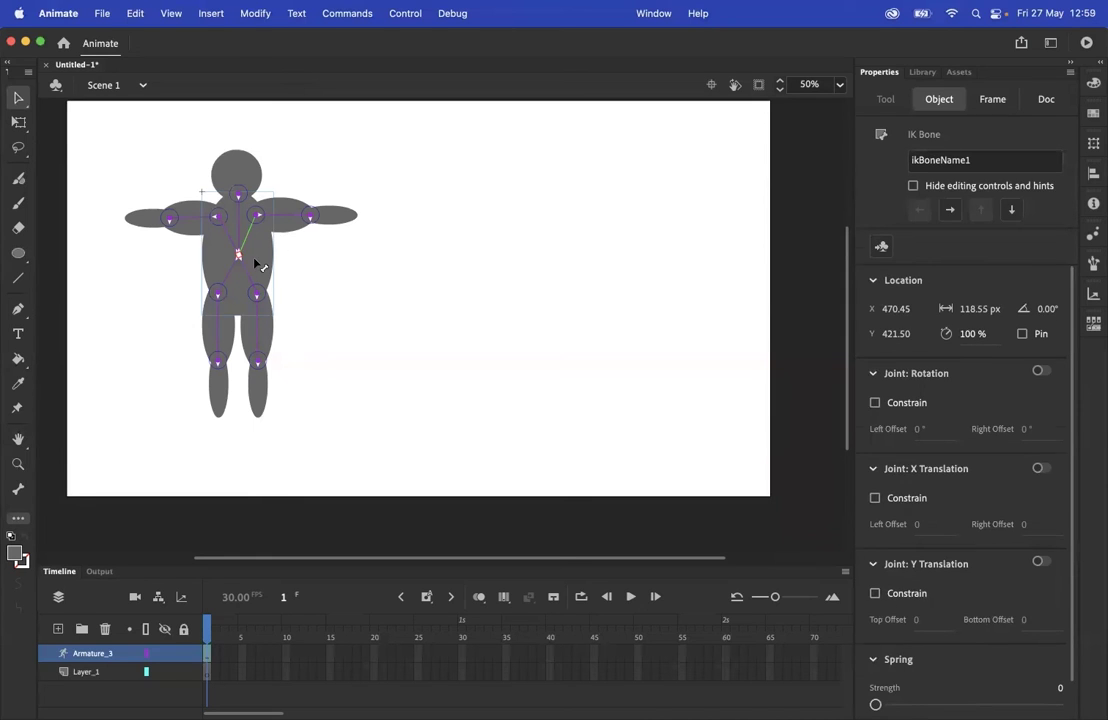
left_click(255, 266)
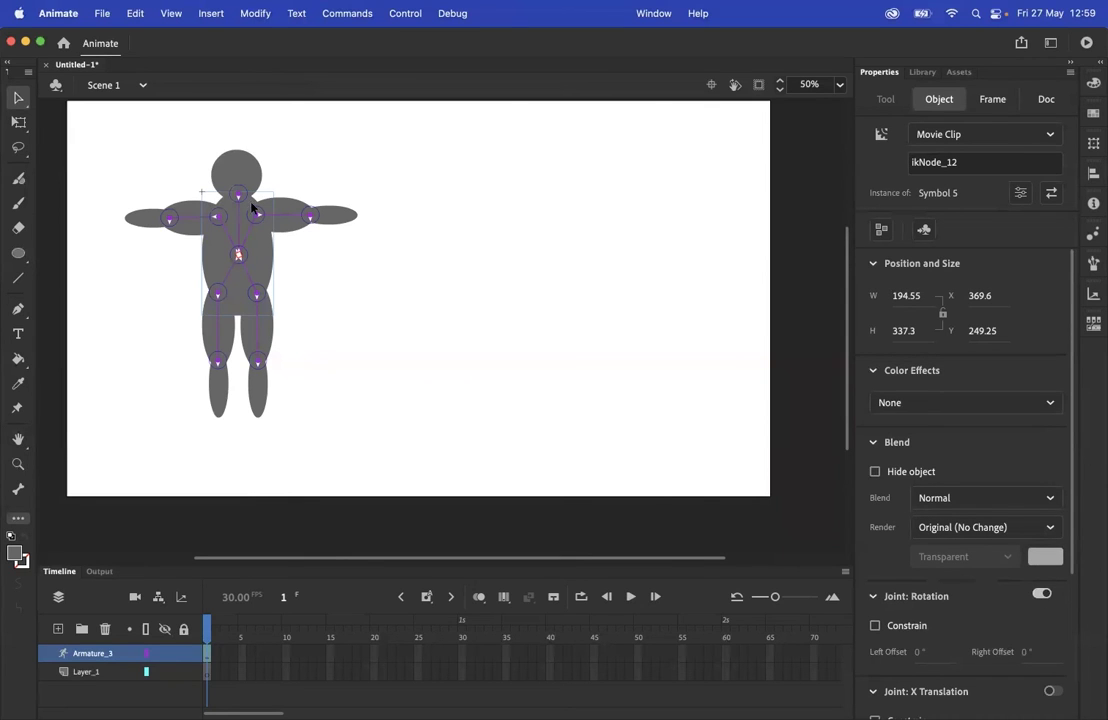
left_click(455, 297)
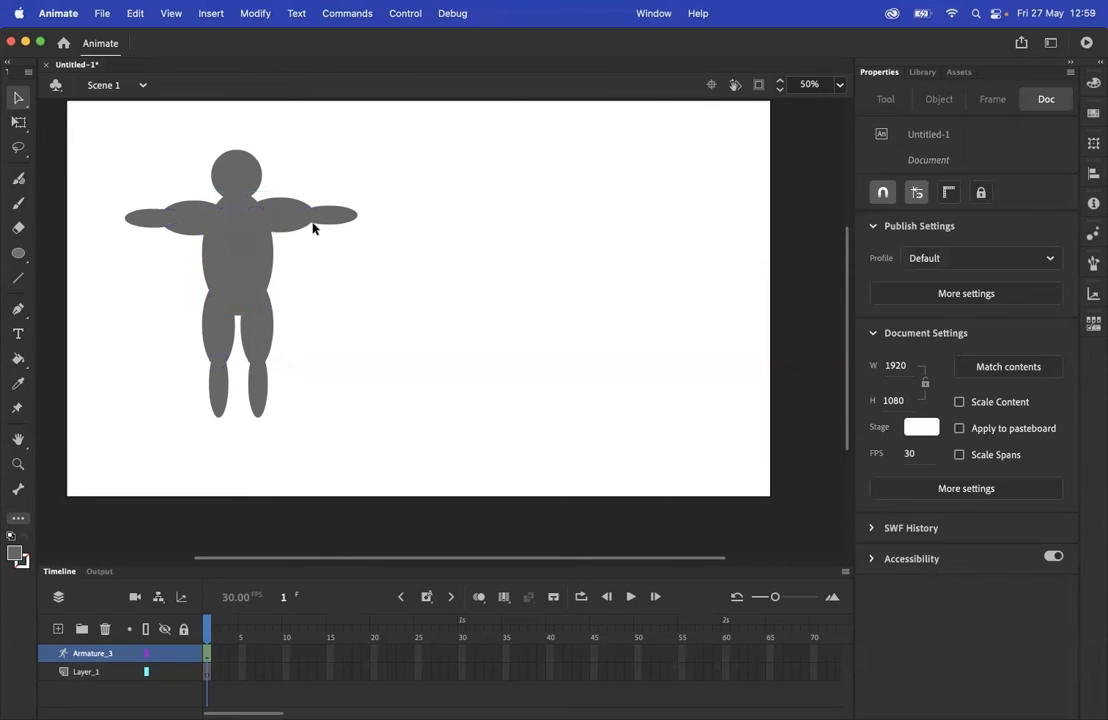
left_click_drag(290, 225, 410, 181)
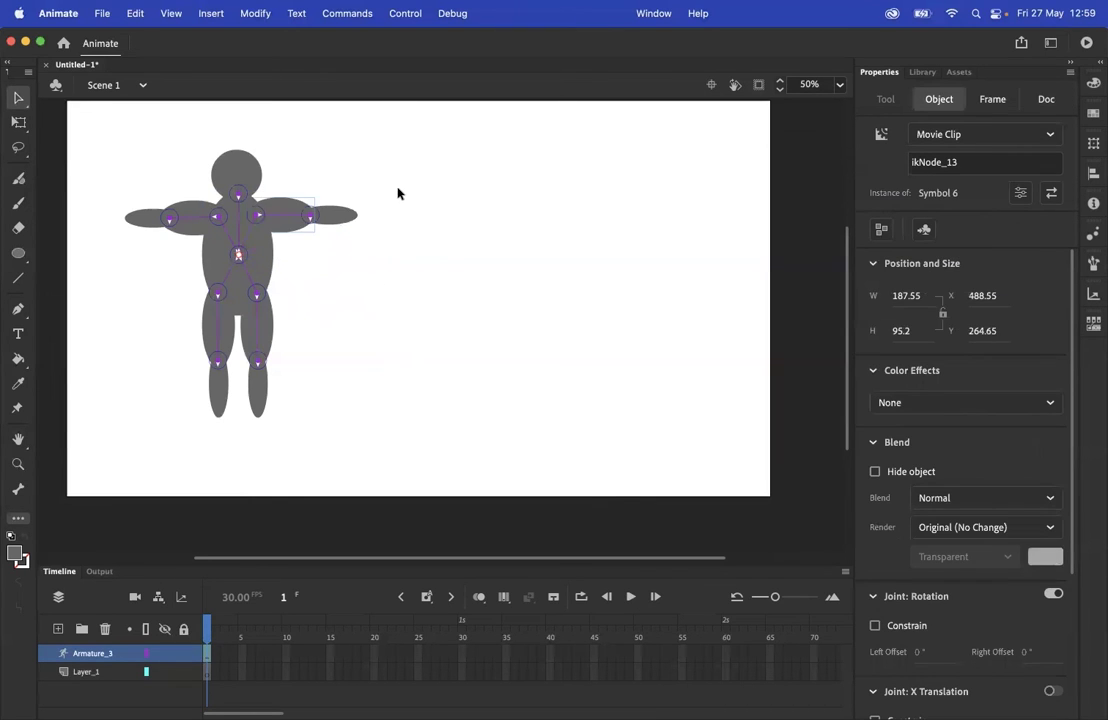
left_click(279, 265)
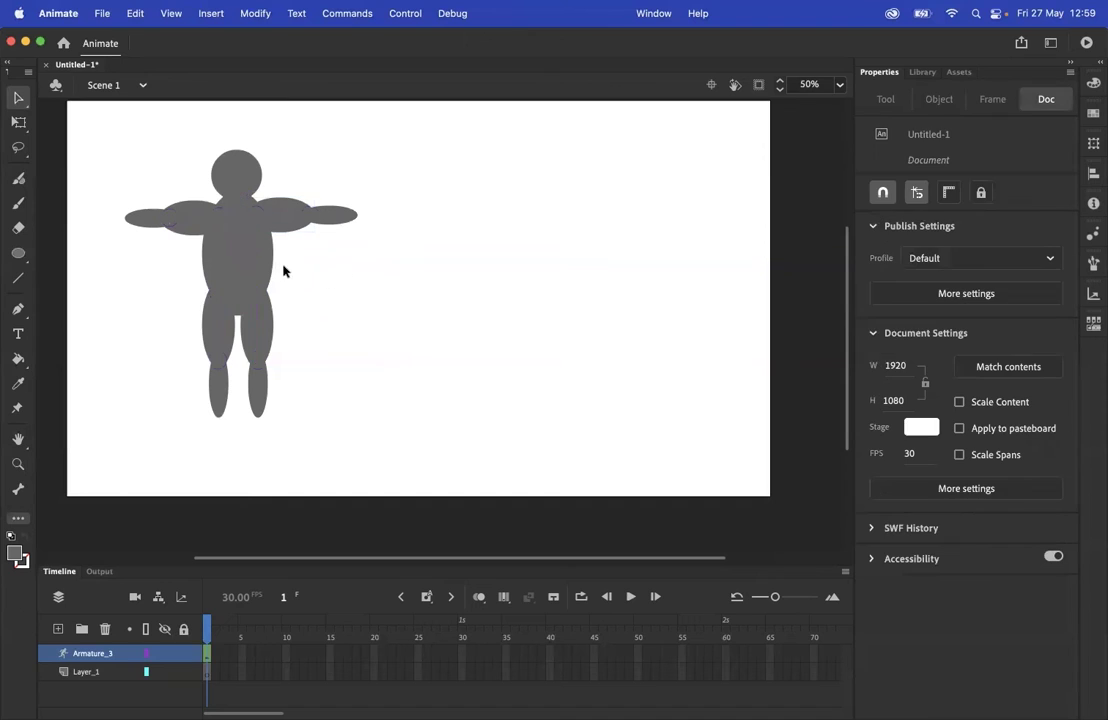
left_click(266, 262)
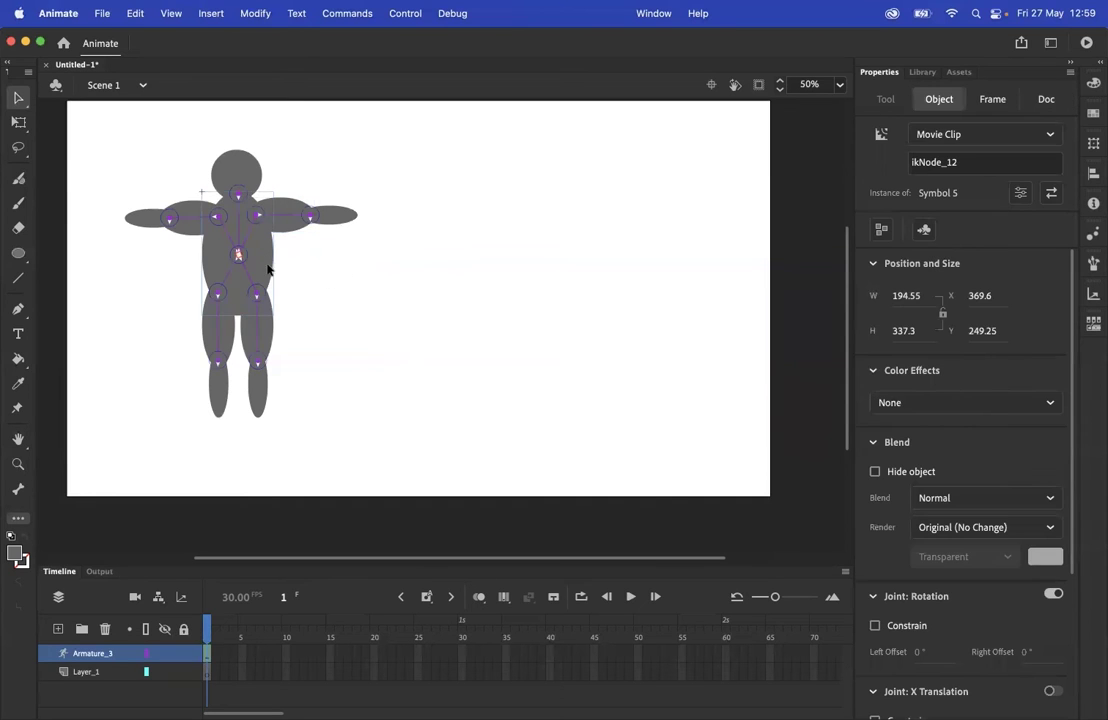
left_click(1054, 595)
left_click(310, 243)
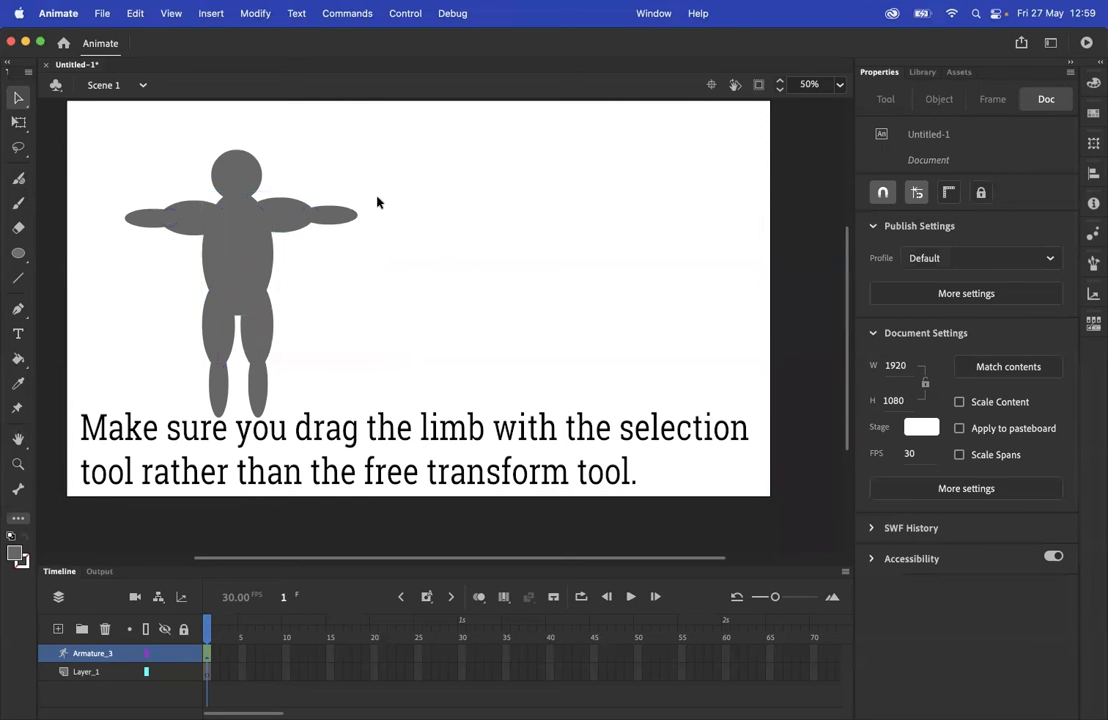
left_click_drag(345, 219, 433, 235)
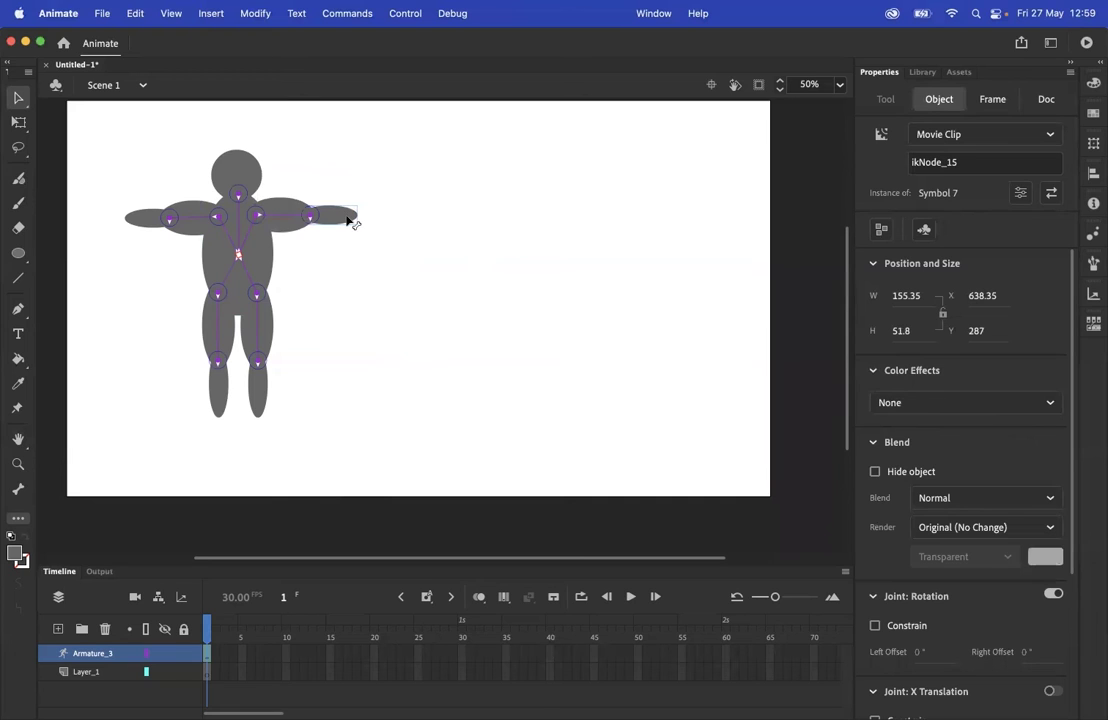
left_click_drag(350, 222, 590, 262)
left_click_drag(263, 408, 260, 457)
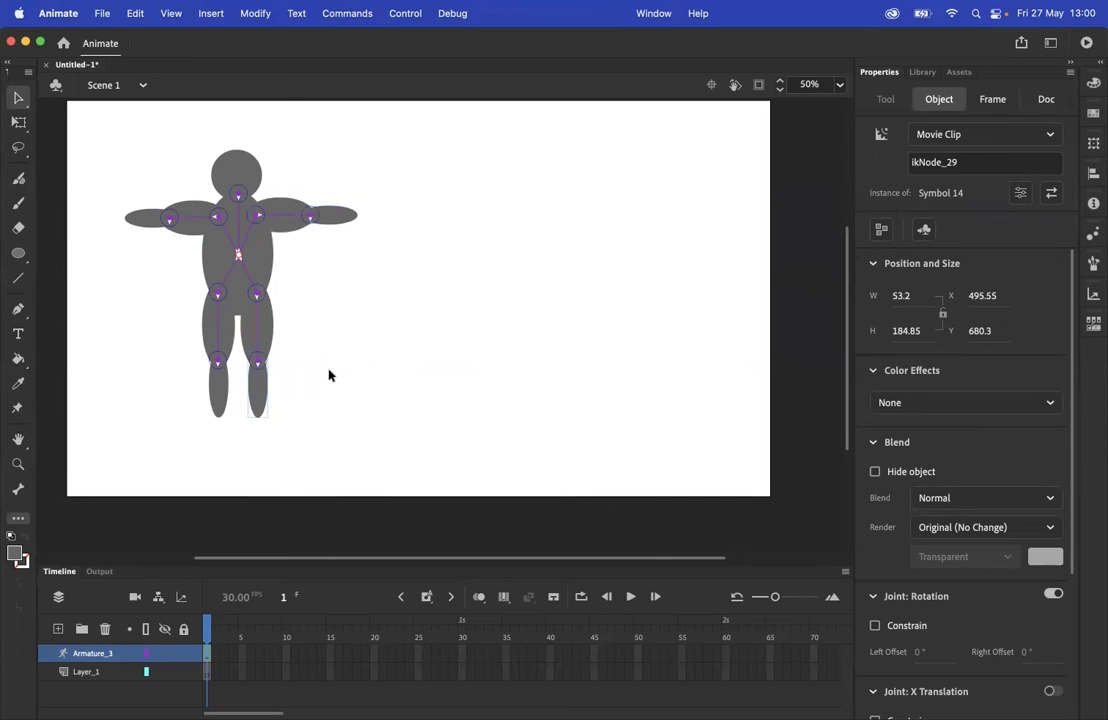
left_click_drag(340, 216, 391, 227)
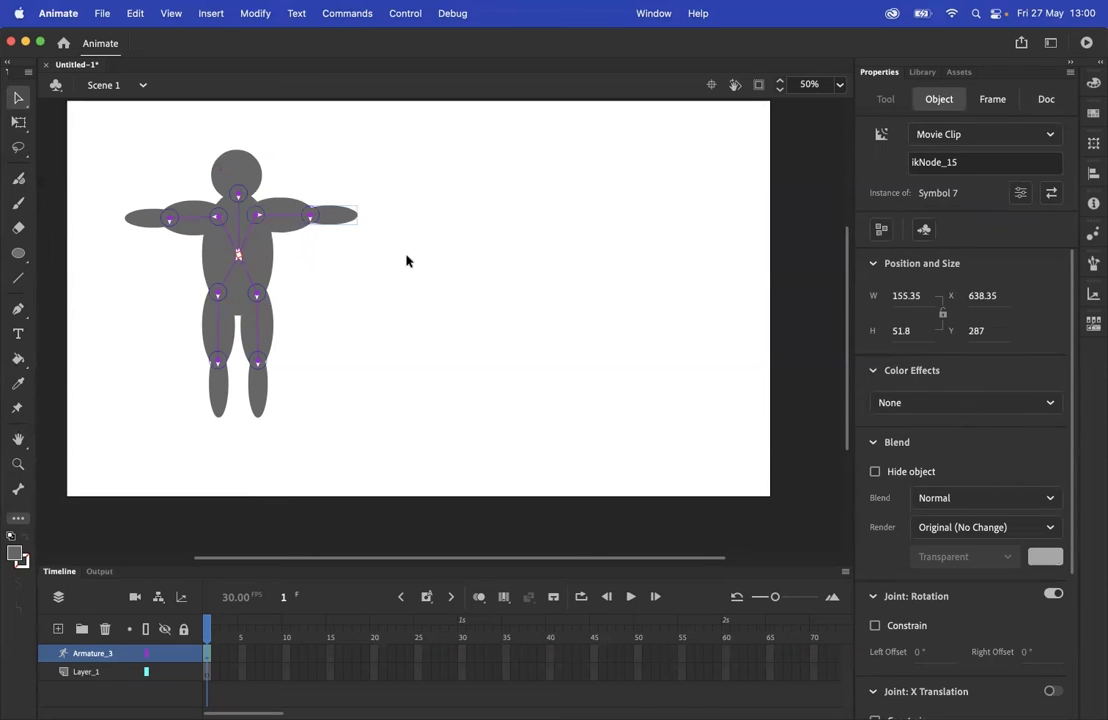
left_click(405, 262)
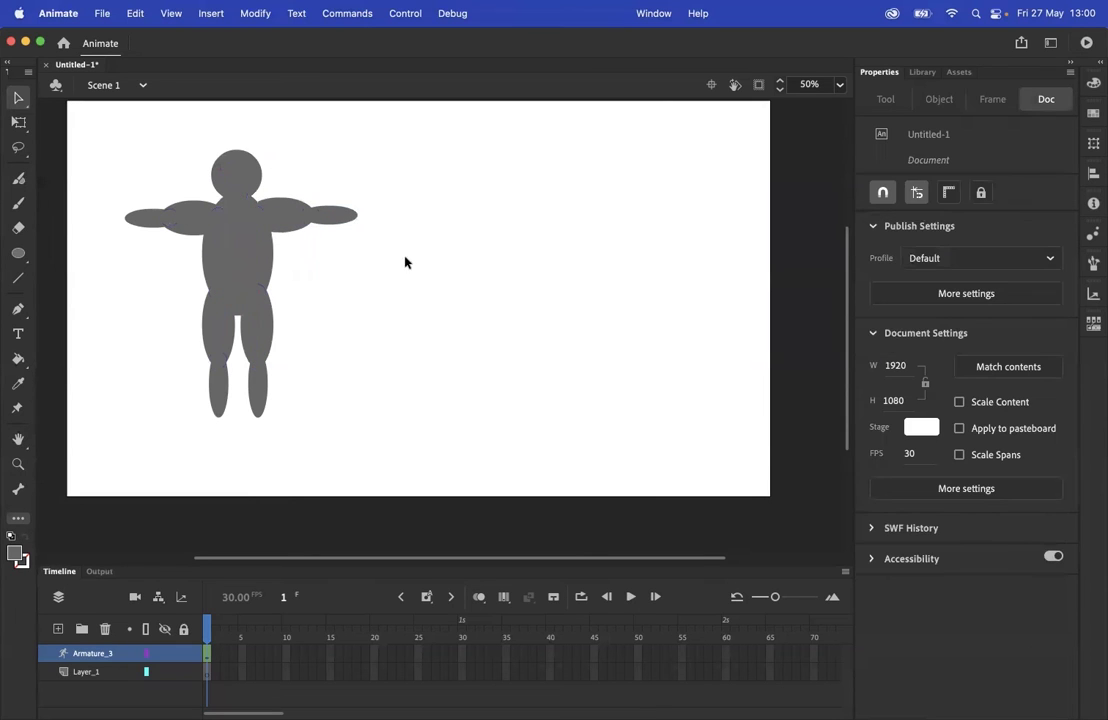
Constrain the right upper-arm bone's rotation to -45° to 45°, then test the restricted swing.
left_click(288, 229)
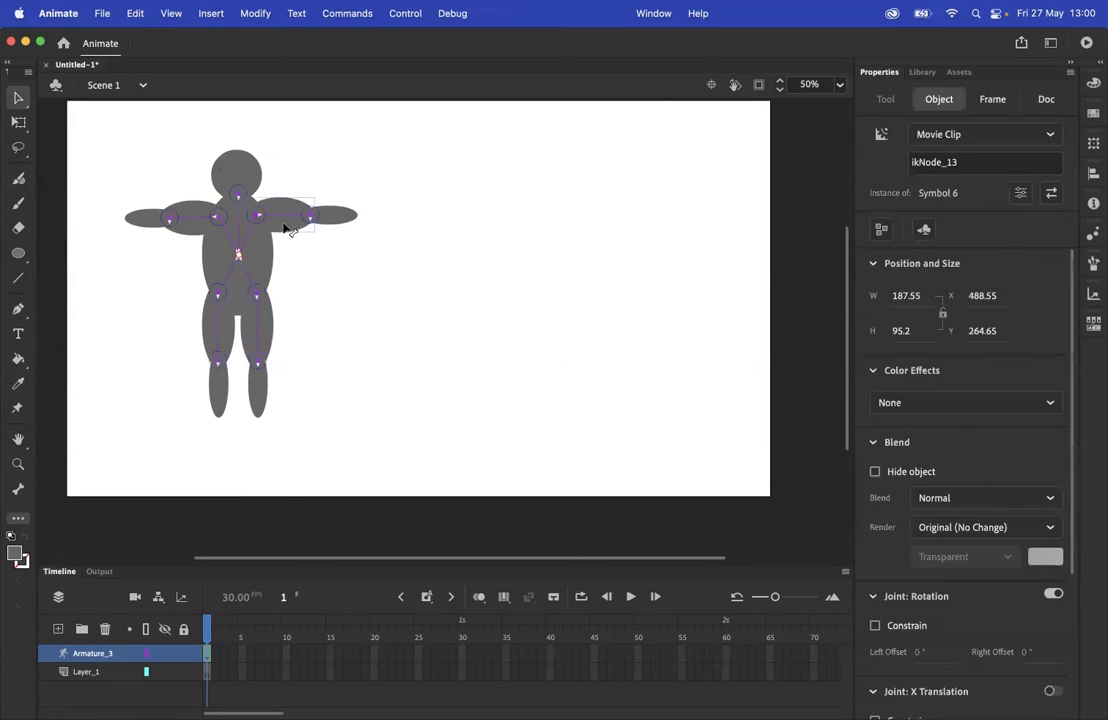
left_click(321, 271)
left_click(280, 233)
left_click(278, 219)
left_click(256, 215)
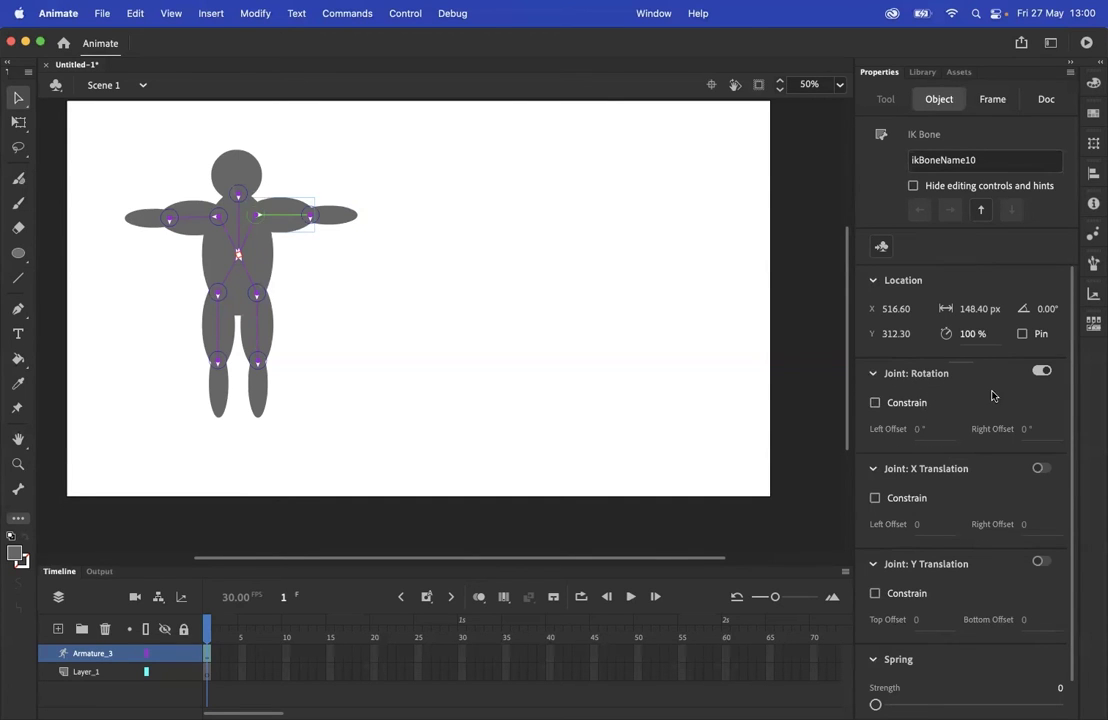
left_click(876, 403)
left_click(264, 230)
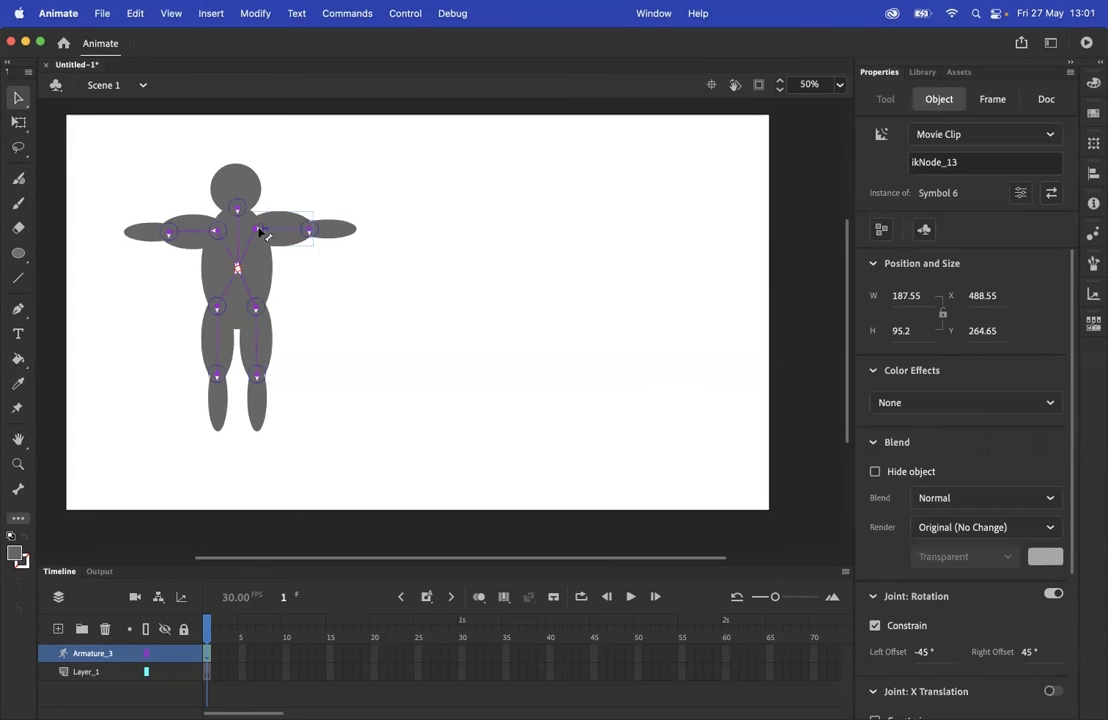
left_click(370, 289)
left_click_drag(341, 235, 375, 275)
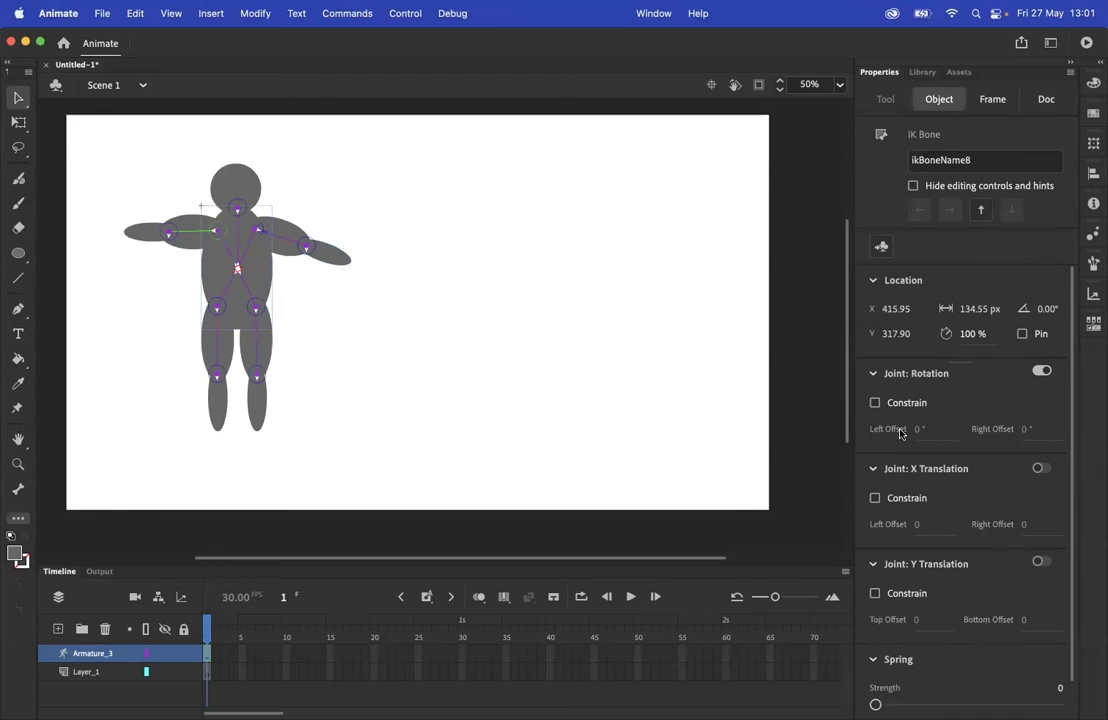
Constrain the left shoulder and left hip joints to ±45°, returning the right arm to horizontal.
left_click(875, 402)
left_click_drag(313, 249, 402, 237)
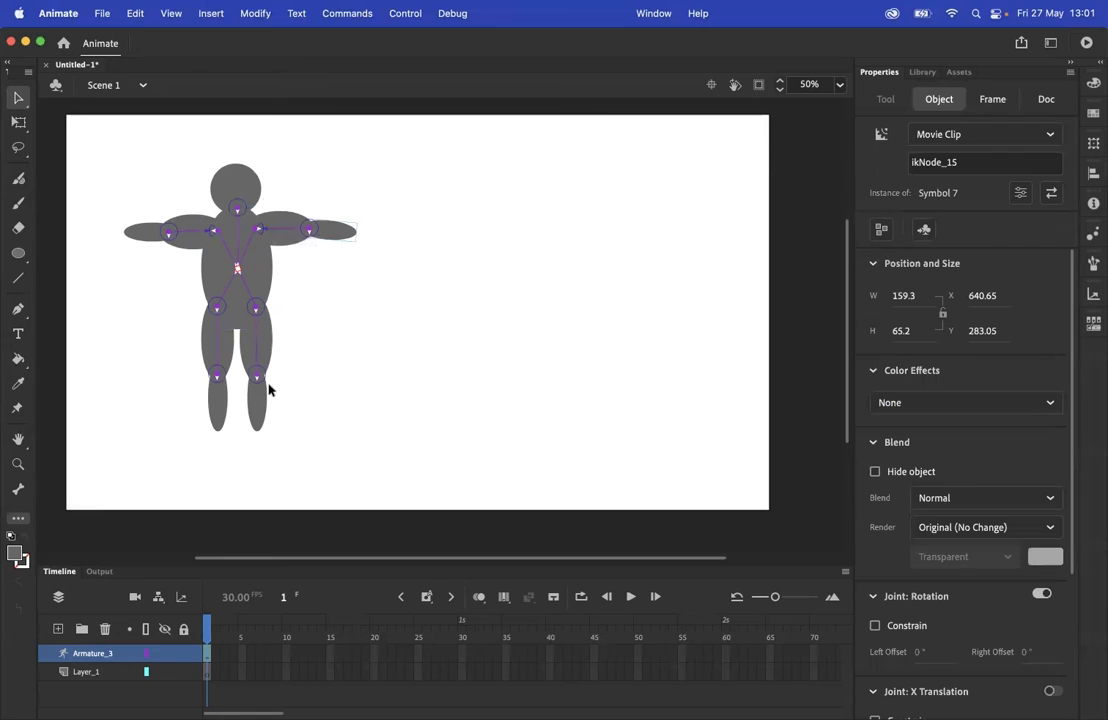
left_click(220, 352)
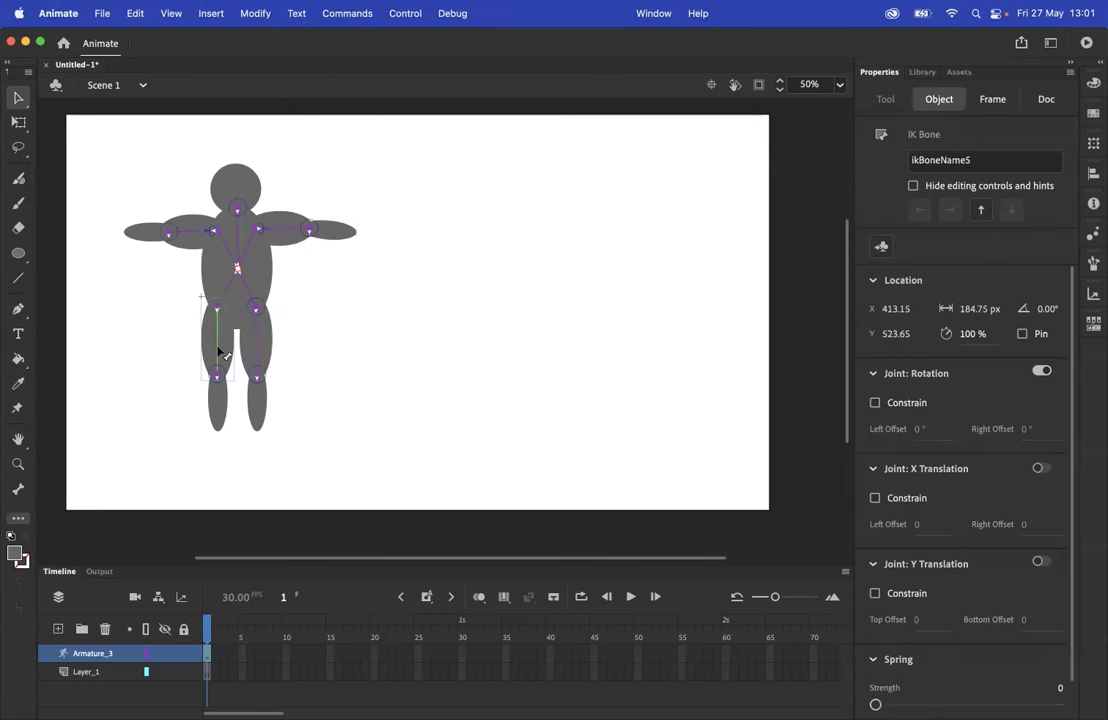
left_click(875, 402)
left_click(257, 345)
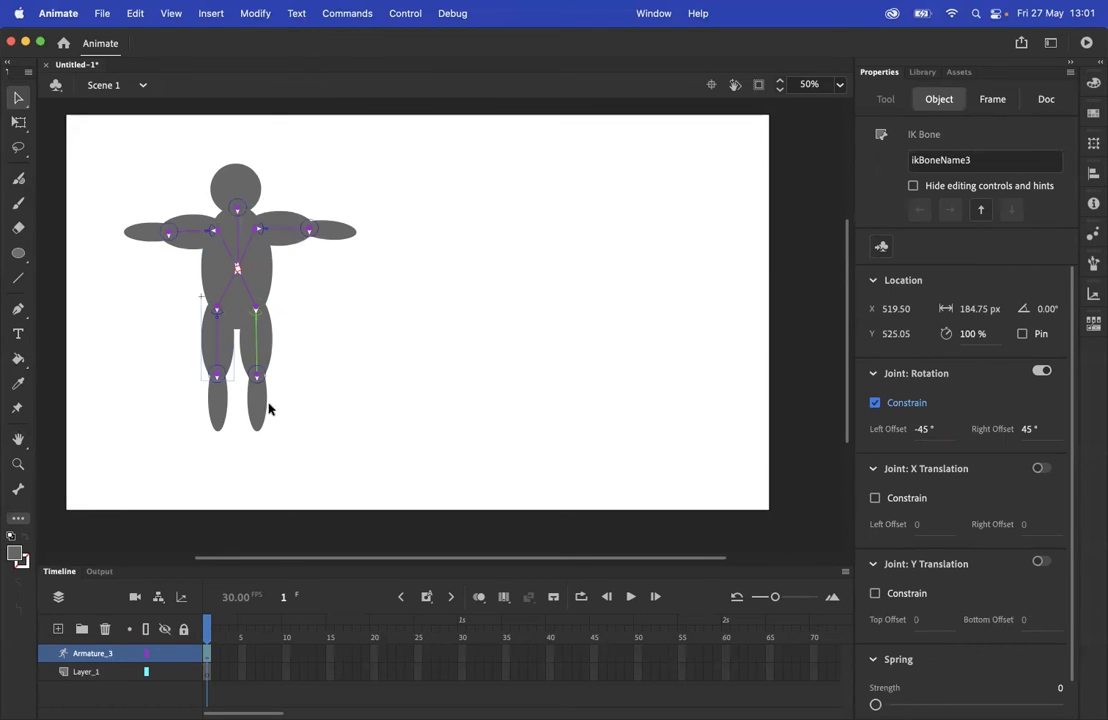
left_click(403, 381)
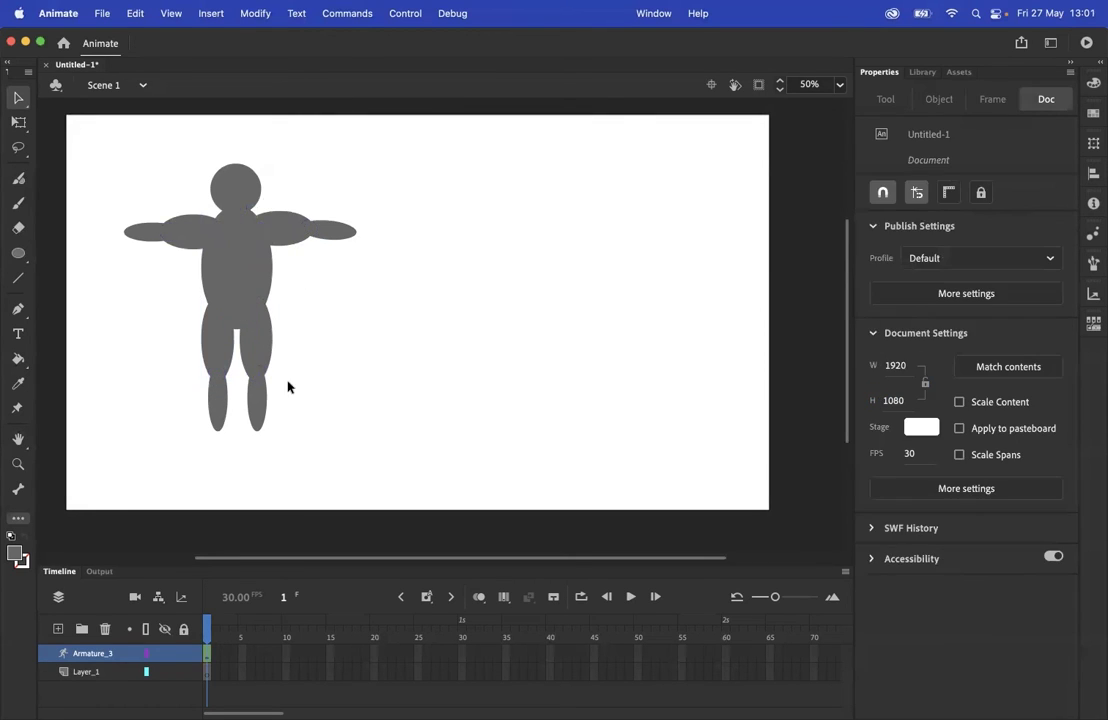
Limit both knee joints to ±45° rotation, testing the left lower leg's swing.
left_click(222, 410)
left_click_drag(223, 420, 218, 329)
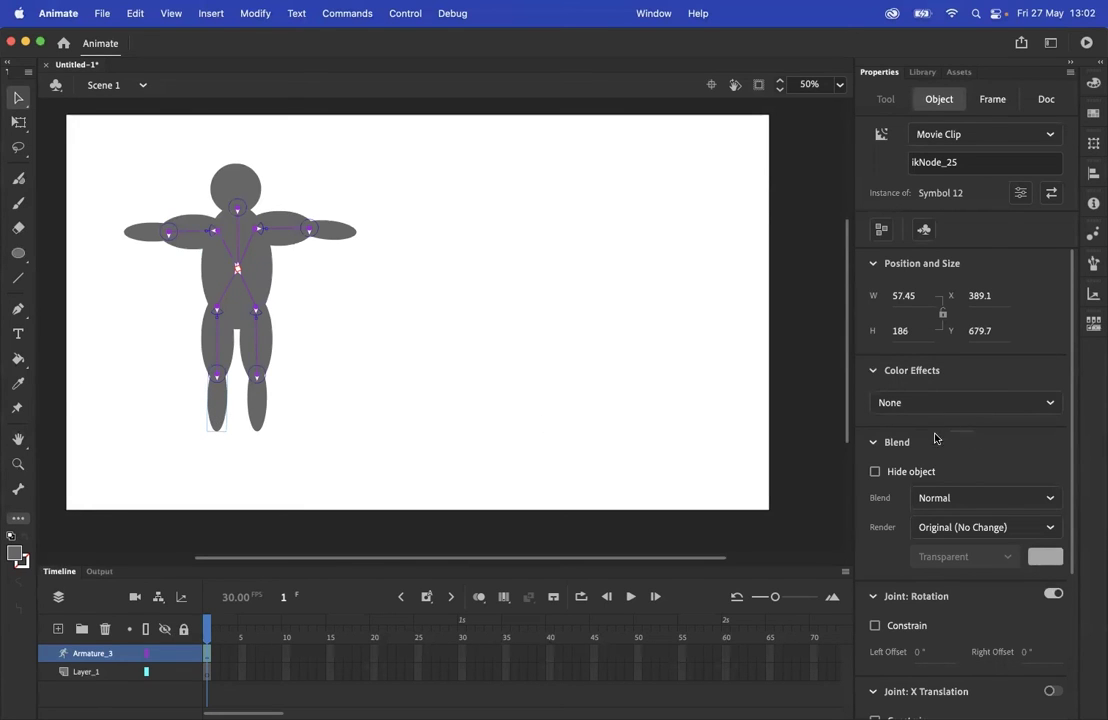
scroll(931, 443, "down", 2)
left_click(875, 579)
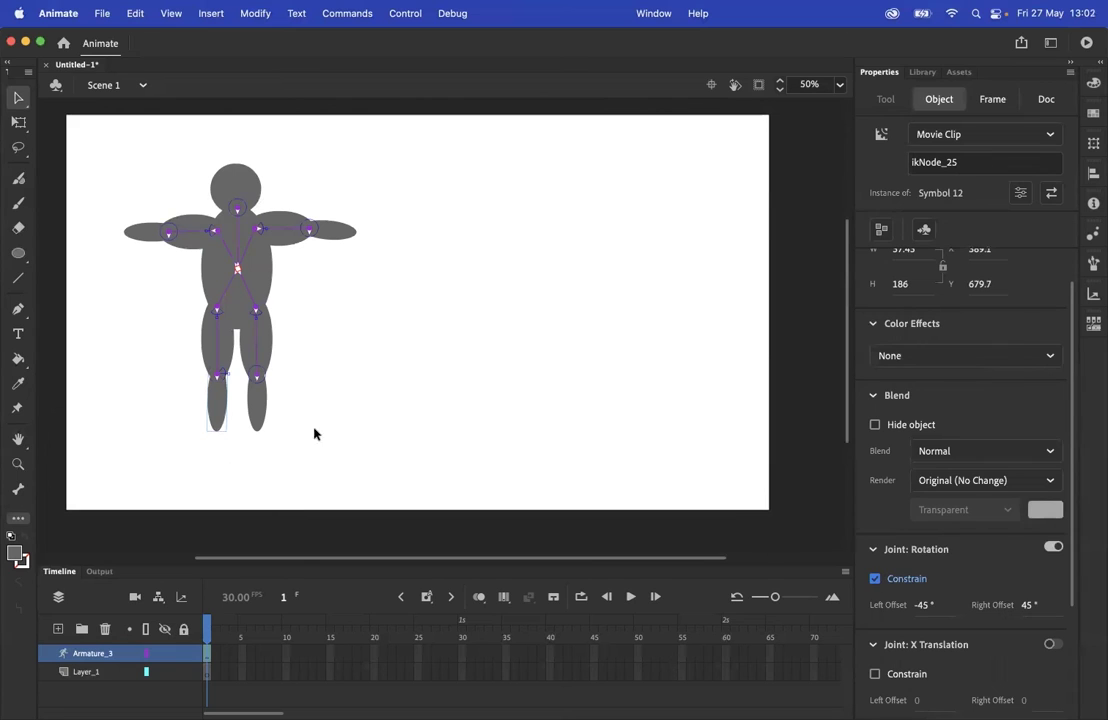
mouse_move(217, 413)
left_mouse_down()
mouse_move(198, 425)
mouse_move(255, 396)
mouse_move(198, 401)
mouse_move(228, 418)
mouse_move(247, 376)
mouse_move(151, 426)
mouse_move(247, 391)
mouse_move(238, 382)
mouse_move(220, 415)
left_mouse_up()
left_click(260, 401)
left_click(875, 579)
Limit both elbow joints' rotation and test the right forearm's restricted movement.
left_click(337, 232)
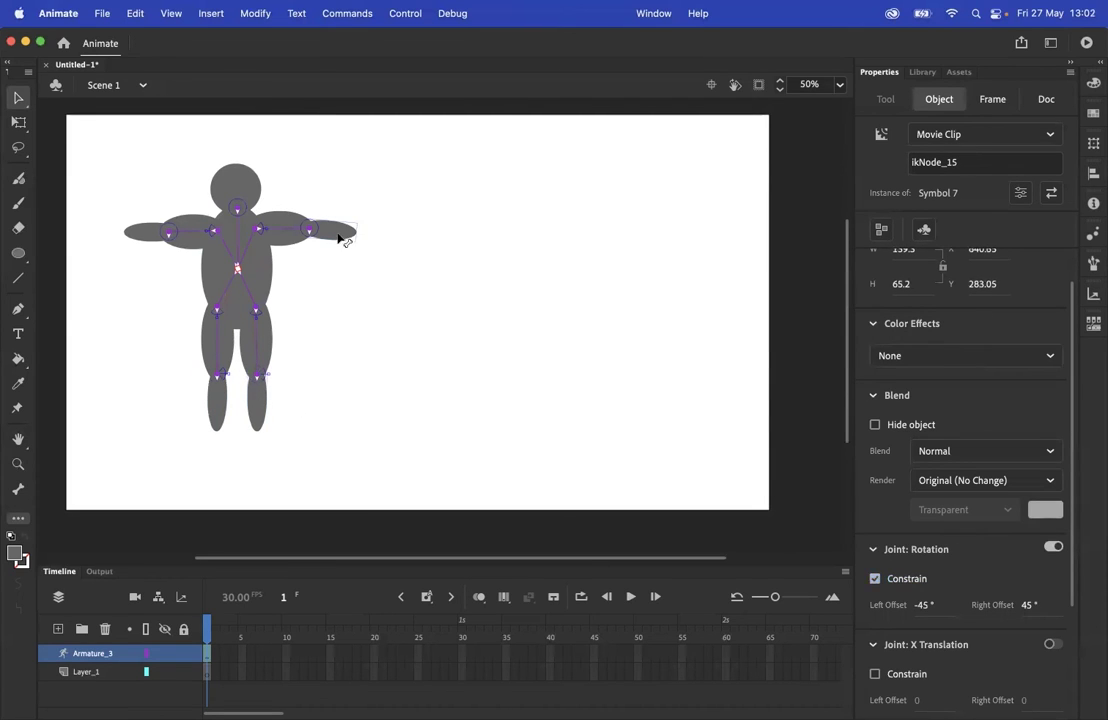
left_click(876, 579)
left_click(138, 232)
left_click(907, 577)
left_click(435, 354)
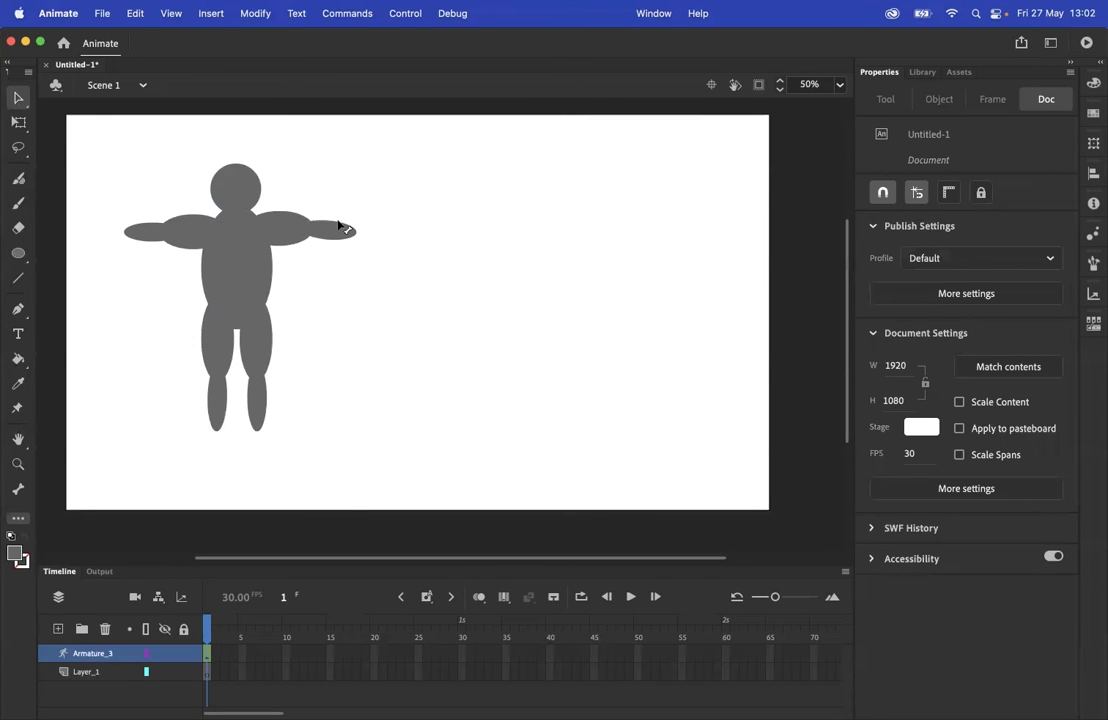
left_click_drag(341, 228, 565, 254)
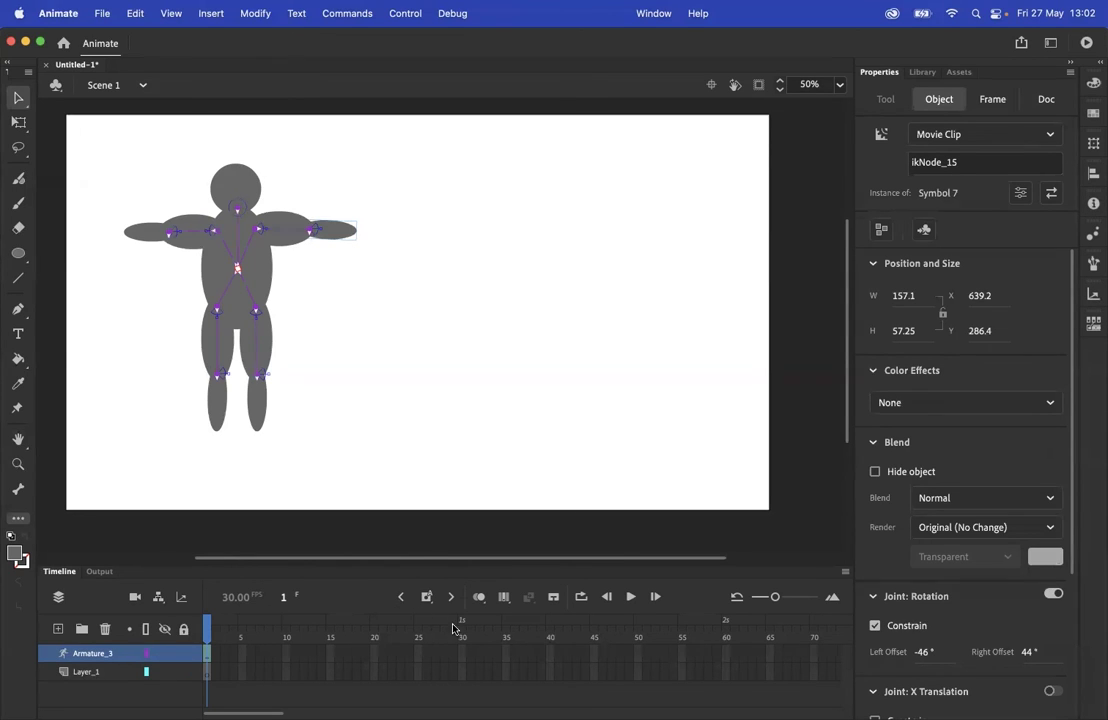
Insert a frame at frame 60 so the Armature_3 pose layer spans 60 frames.
left_click(725, 652)
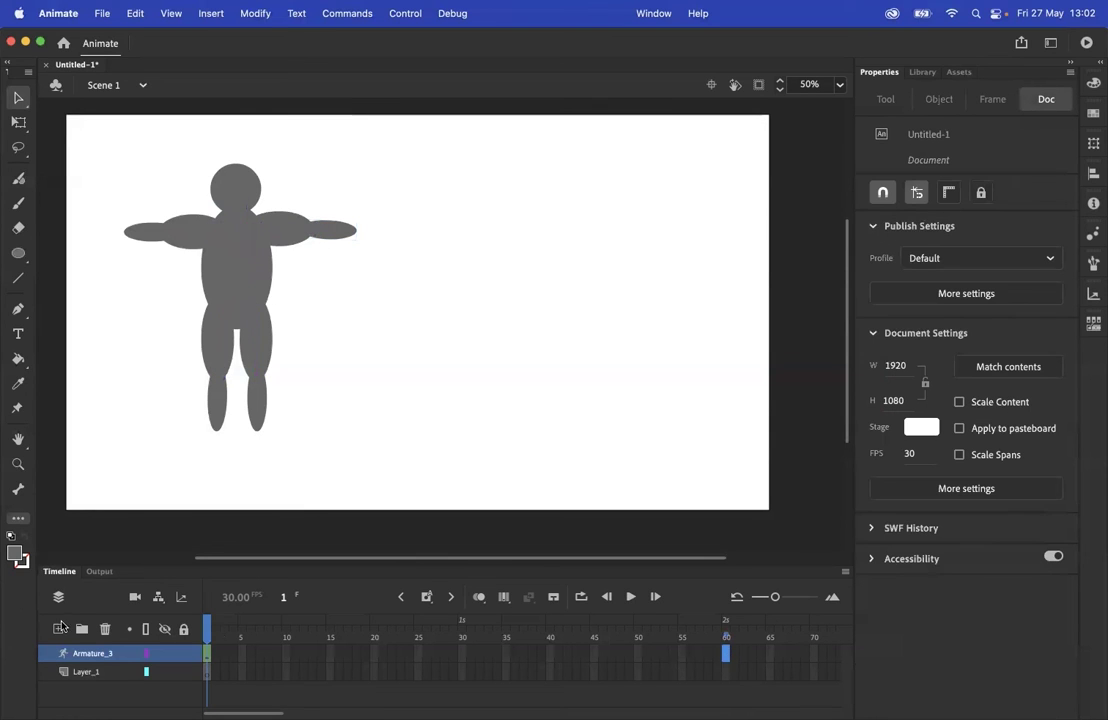
left_click(426, 597)
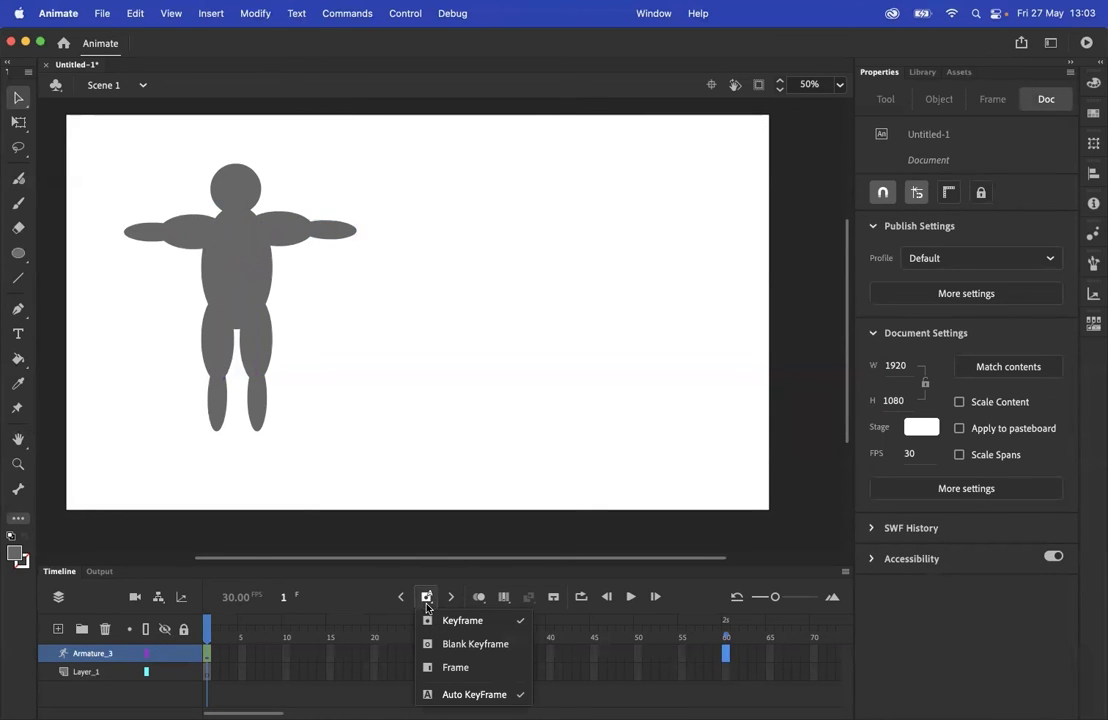
left_click(454, 669)
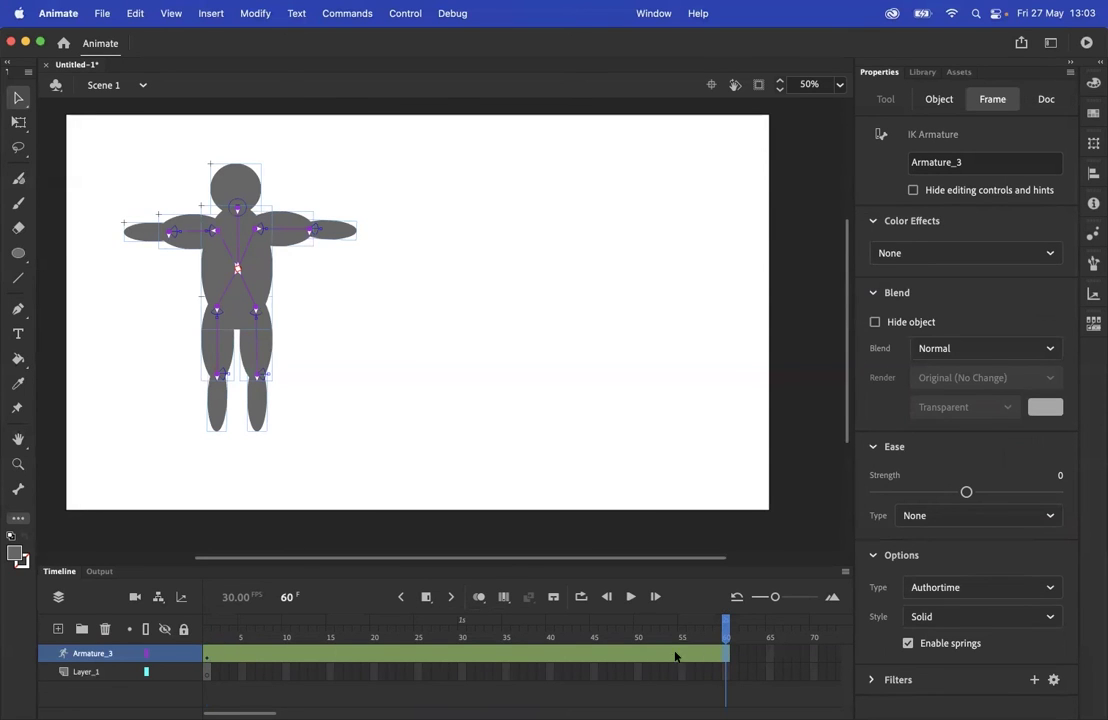
left_click(338, 655)
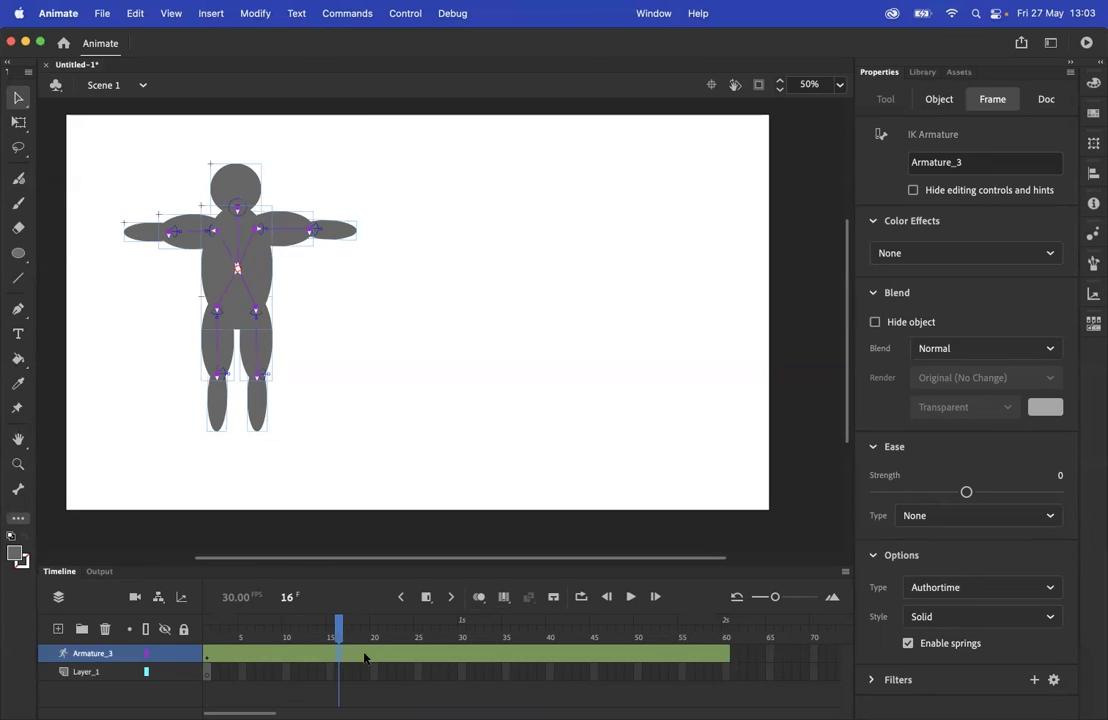
left_click(398, 378)
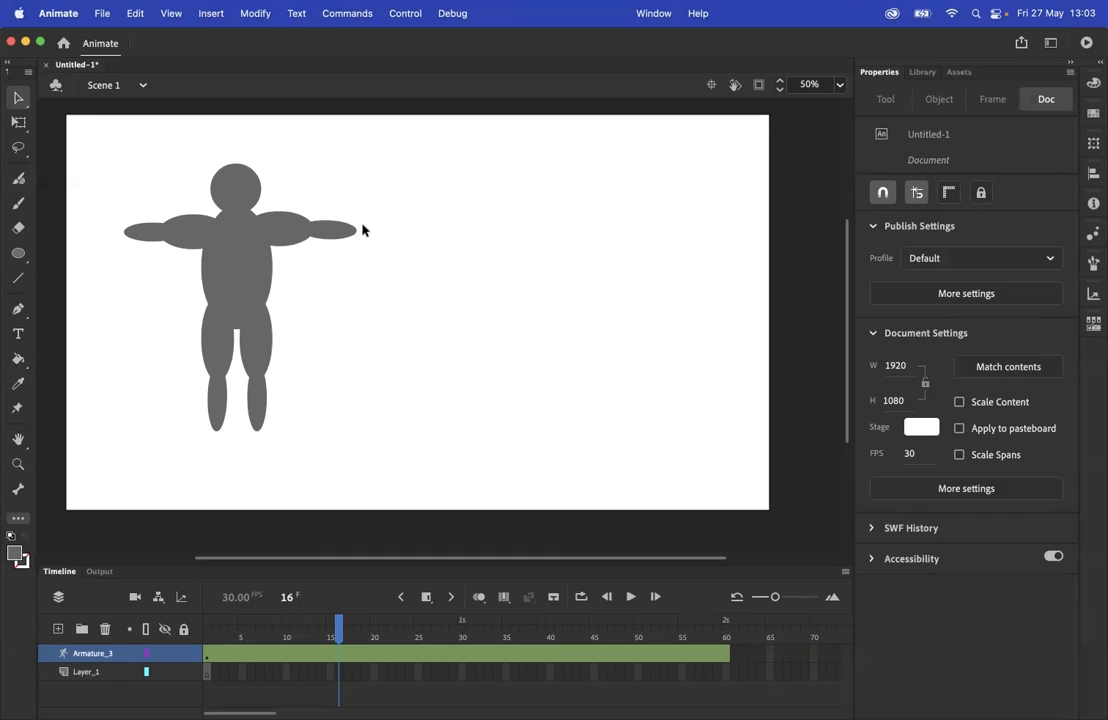
Pose the right arm raised at frame 1, shoulder height at 10, raised at 20, upright at 40.
left_click(208, 655)
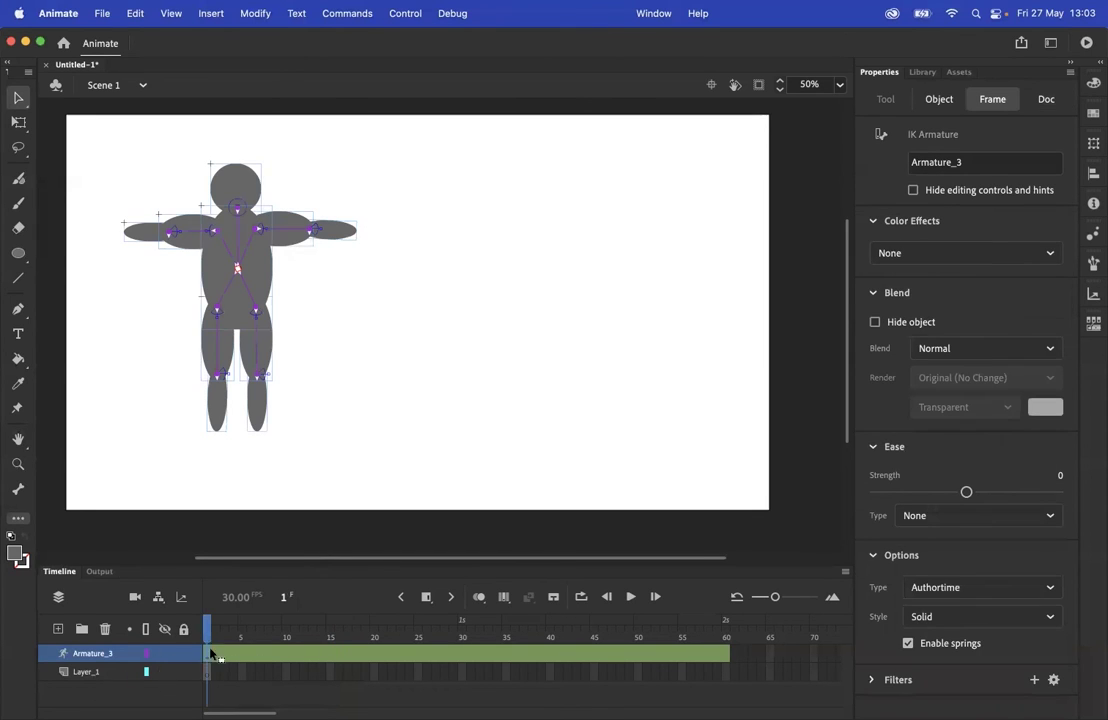
left_click(406, 262)
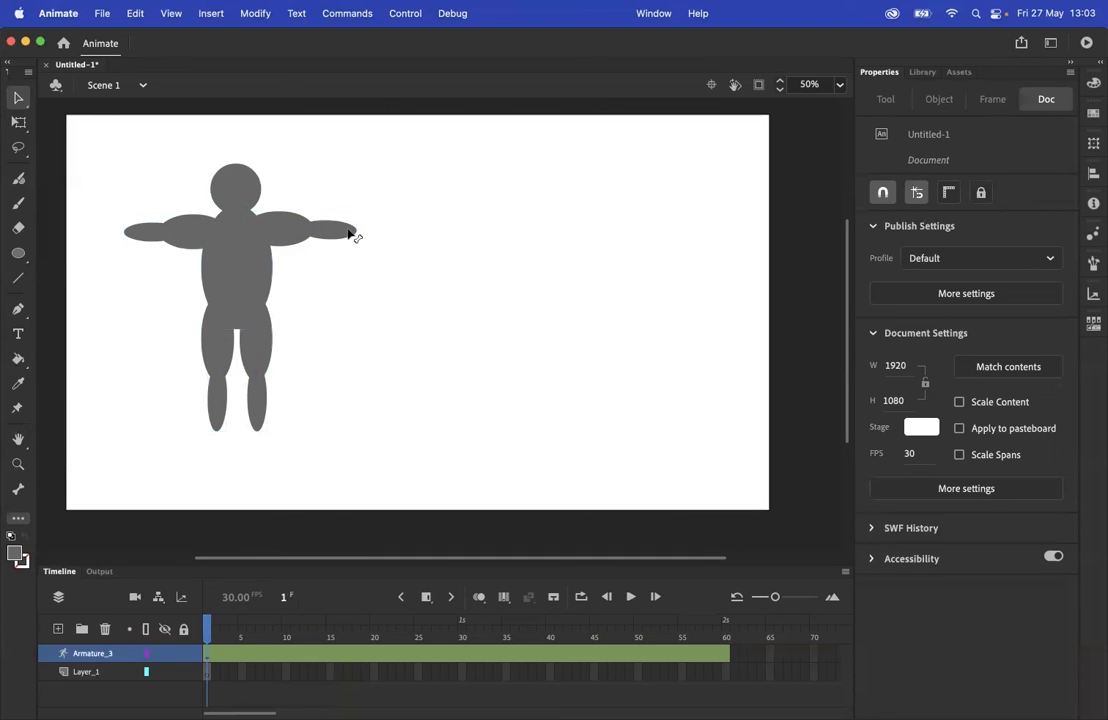
left_click_drag(344, 223, 246, 126)
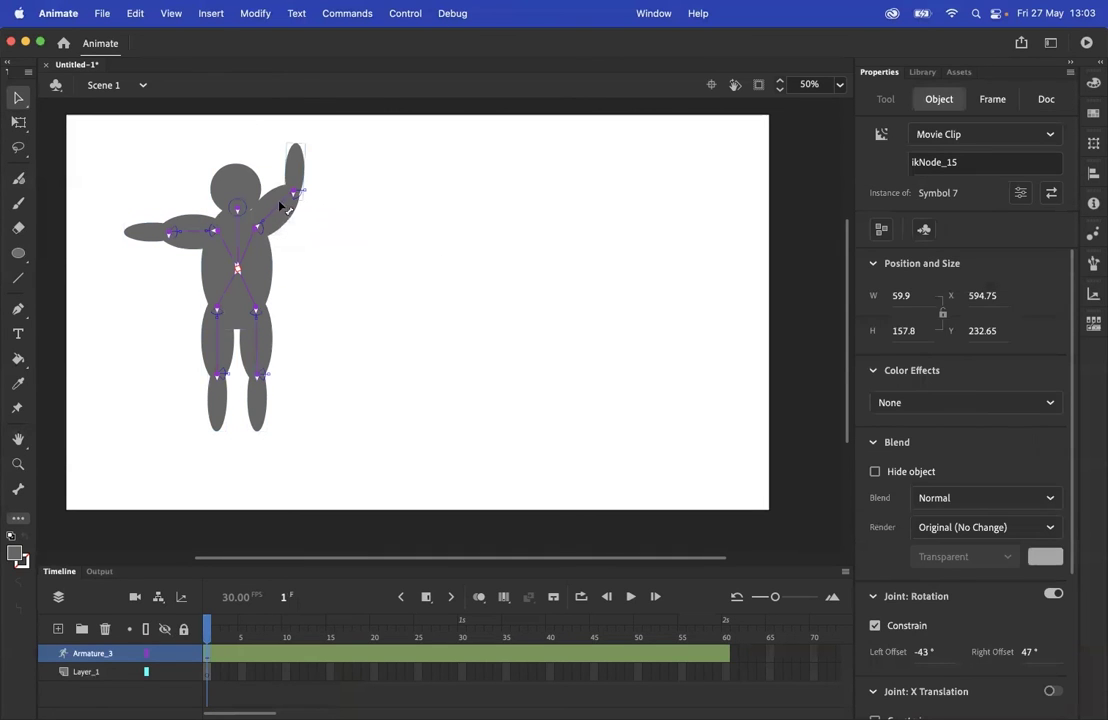
left_click(285, 655)
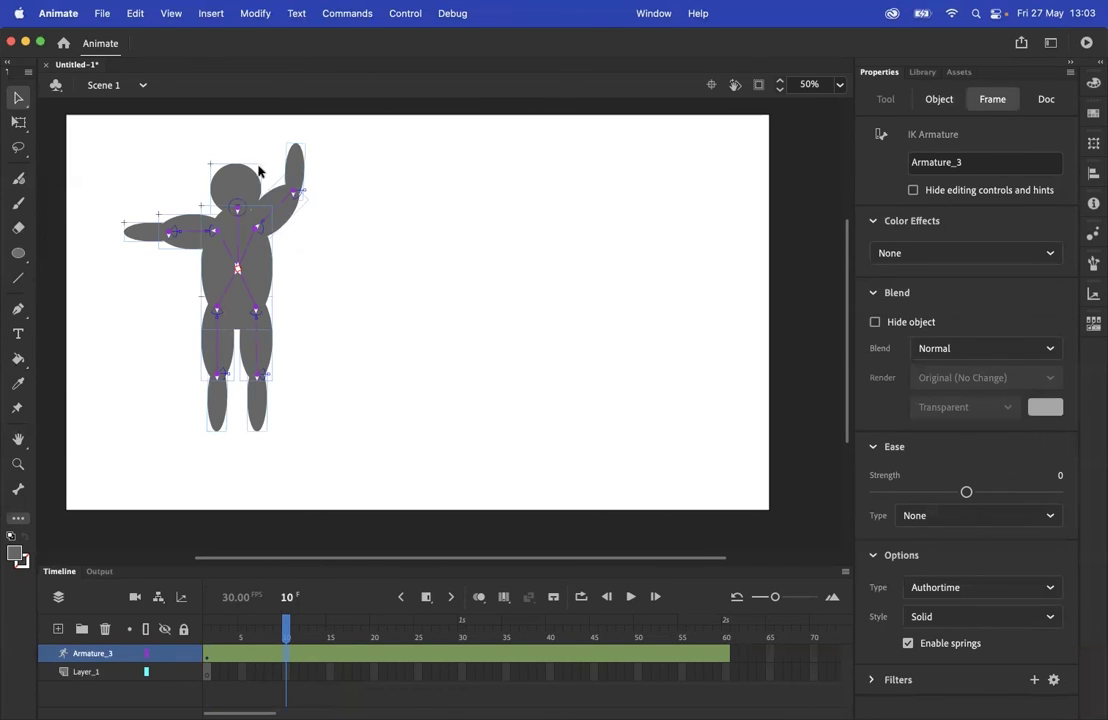
left_click_drag(296, 157, 364, 184)
left_click(368, 657)
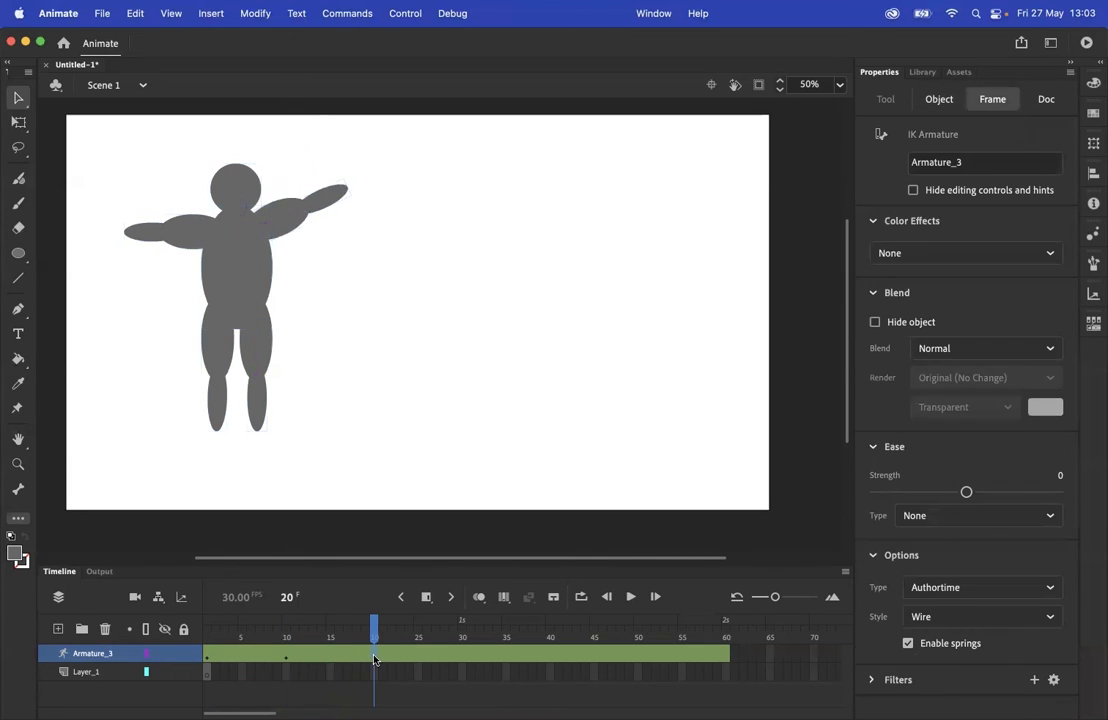
left_click_drag(321, 160, 404, 128)
left_click(462, 657)
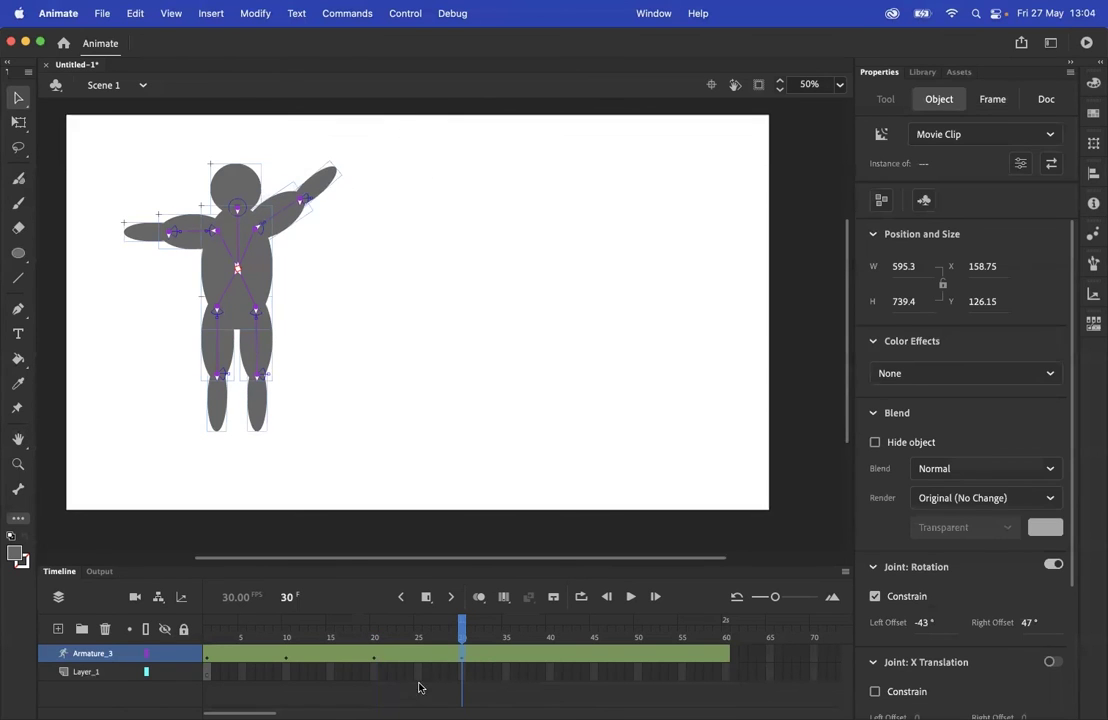
left_click(553, 659)
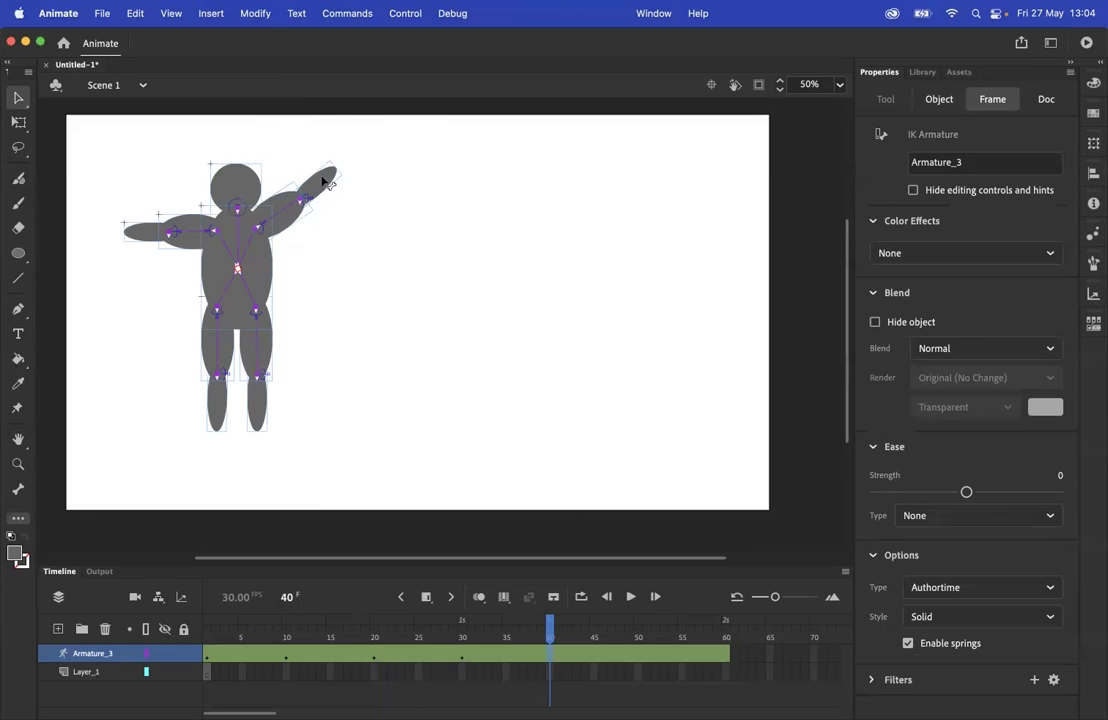
left_click_drag(321, 178, 275, 131)
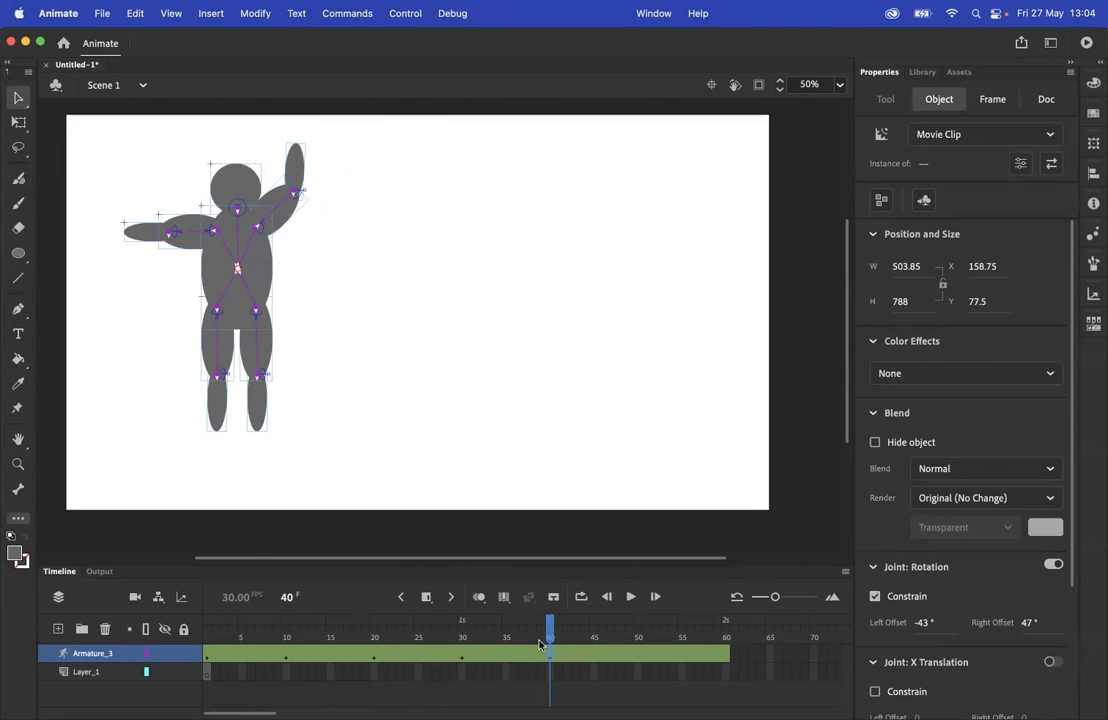
left_click(585, 637)
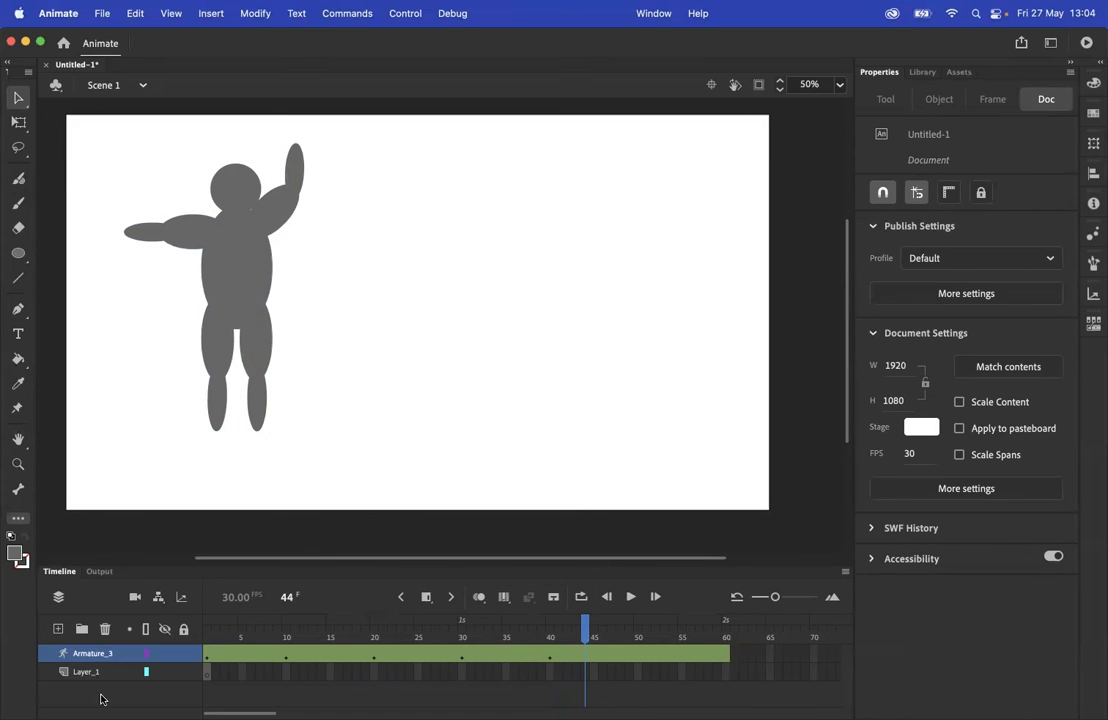
left_click(210, 657)
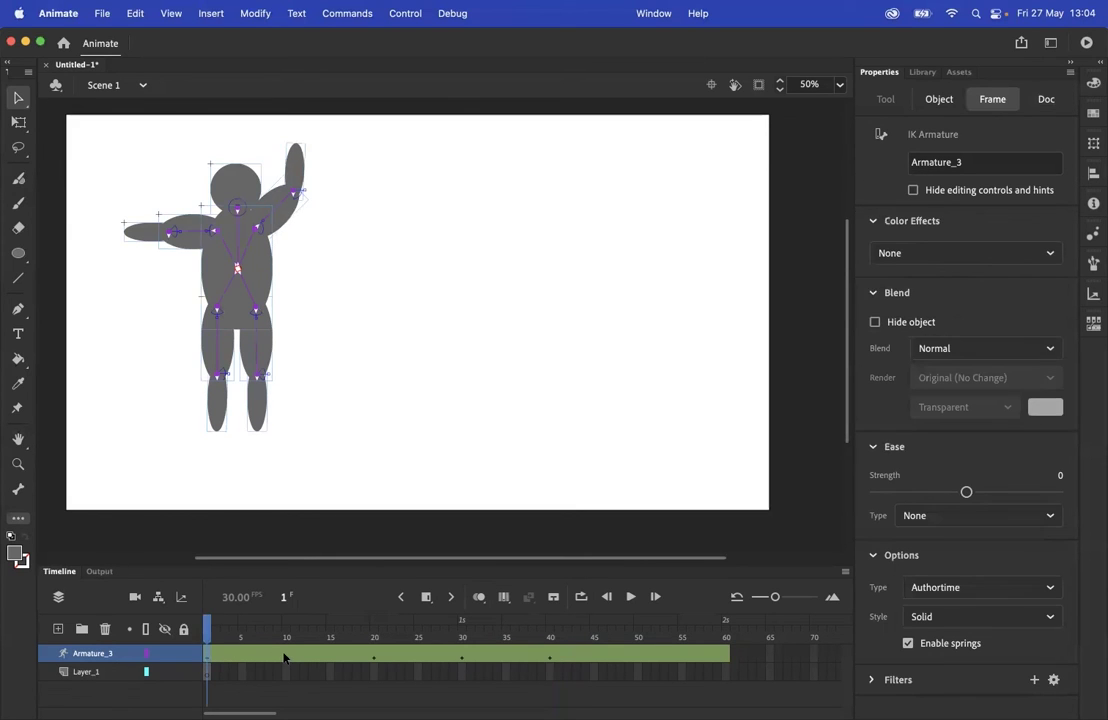
left_click(284, 657)
left_click(373, 660)
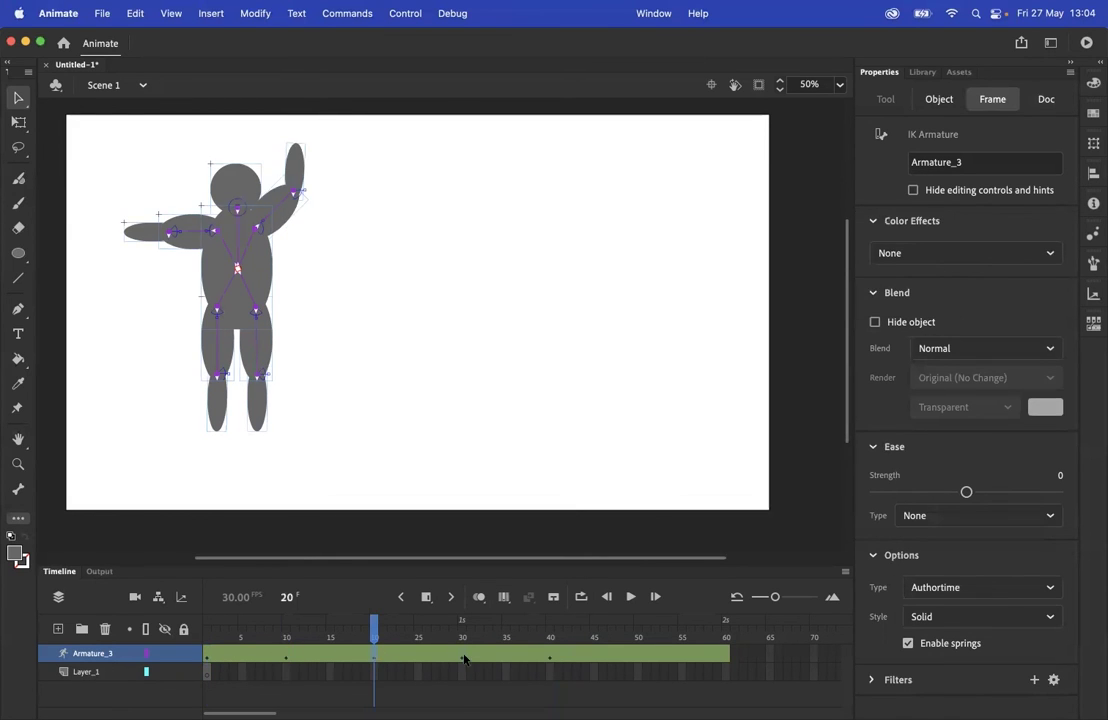
left_click(463, 658)
left_click(550, 657)
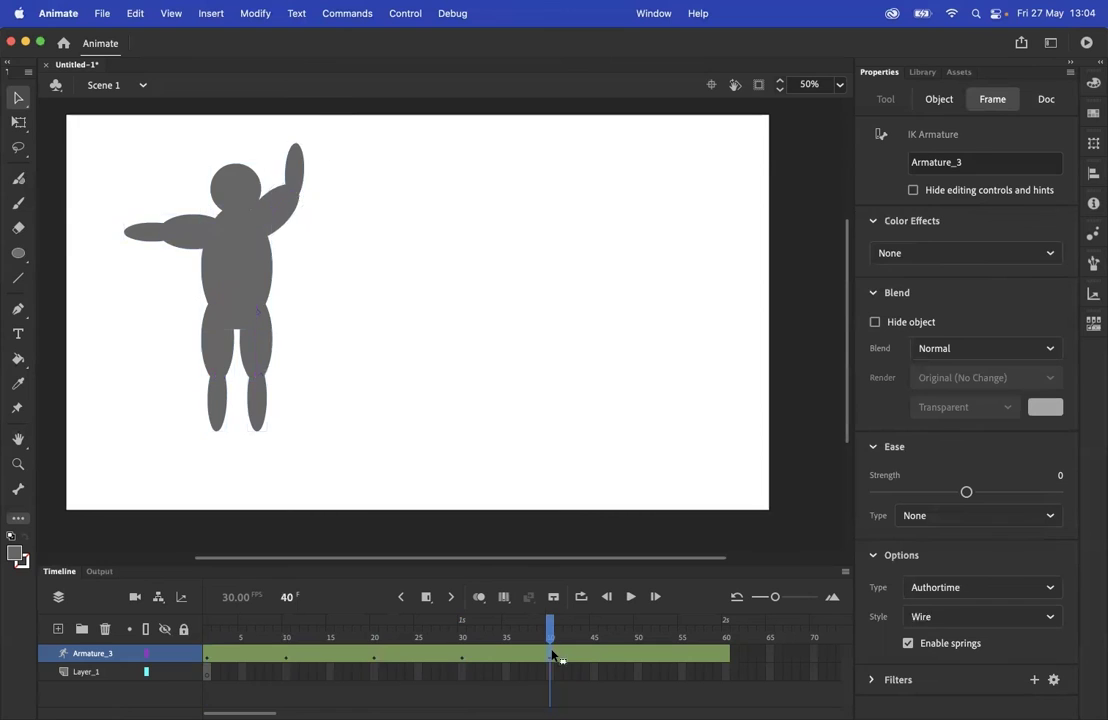
left_click(208, 656)
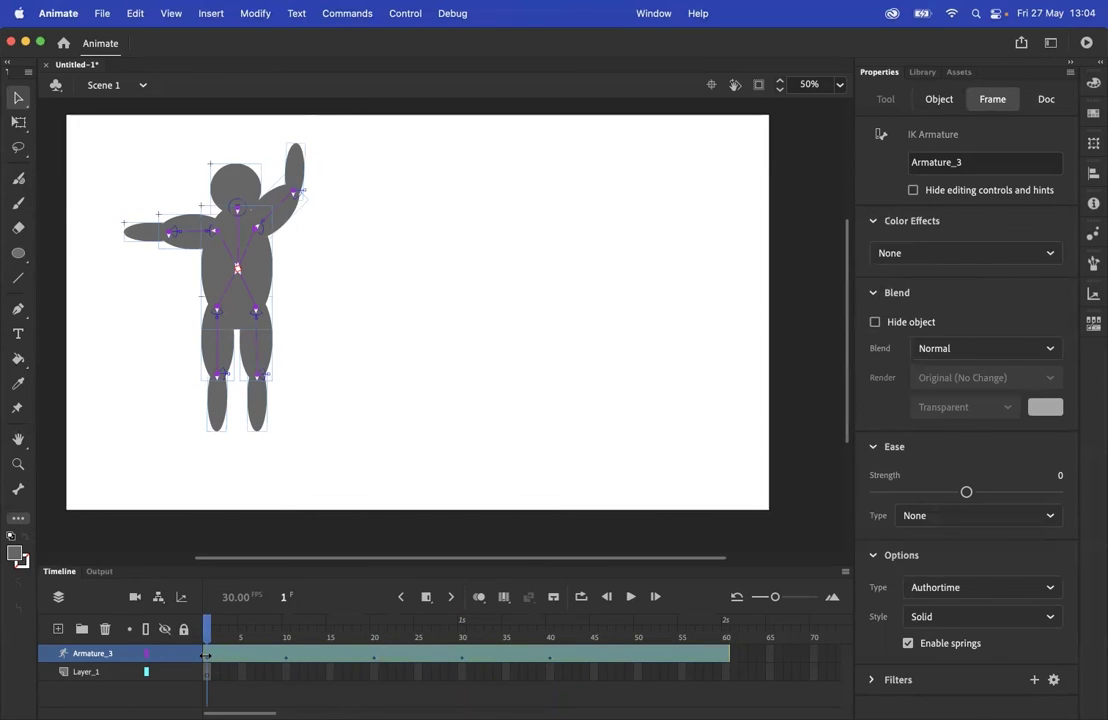
left_click(286, 657)
left_click(375, 657)
left_click(463, 657)
left_click(550, 657)
left_click_drag(550, 632, 207, 637)
key("Return")
key("Return")
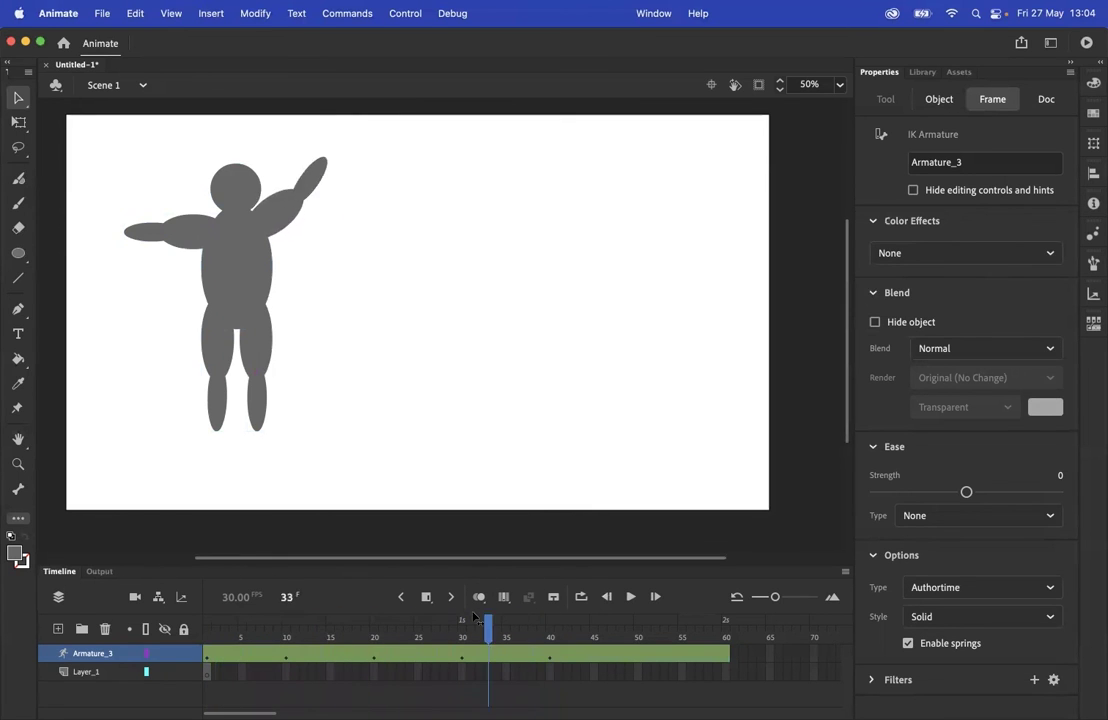
left_click_drag(486, 628, 549, 661)
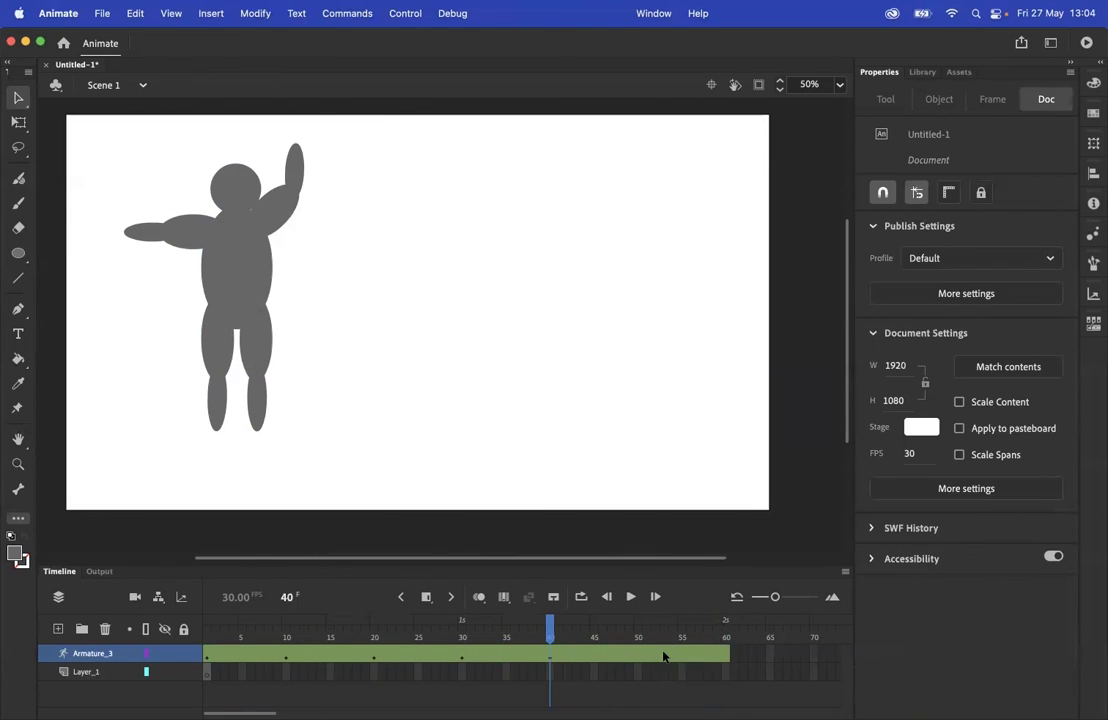
left_click(663, 655)
left_click(548, 662)
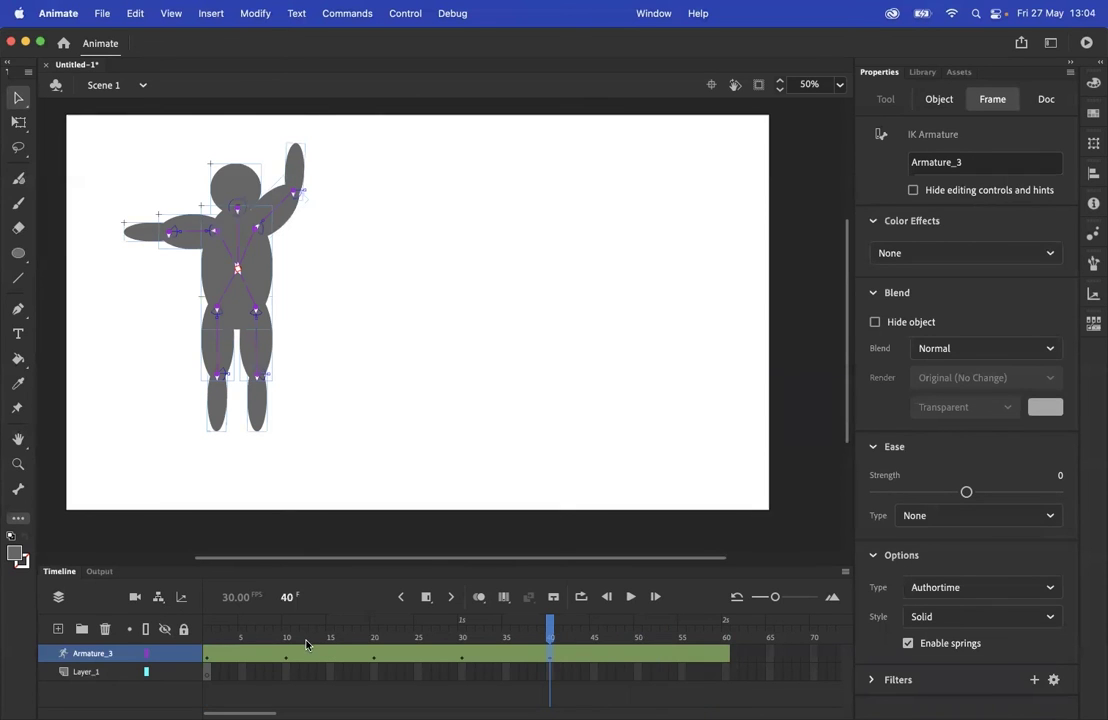
At frame 60, try shifting the figure right with Free Transform, then undo it.
left_click(317, 359)
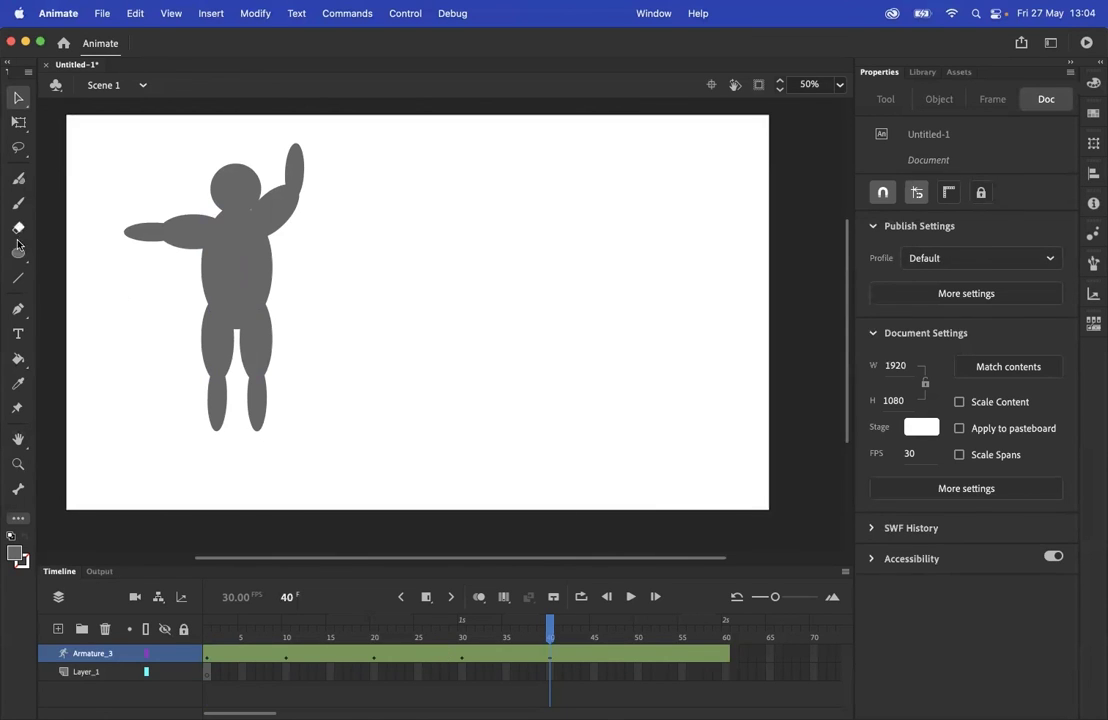
left_click(548, 660)
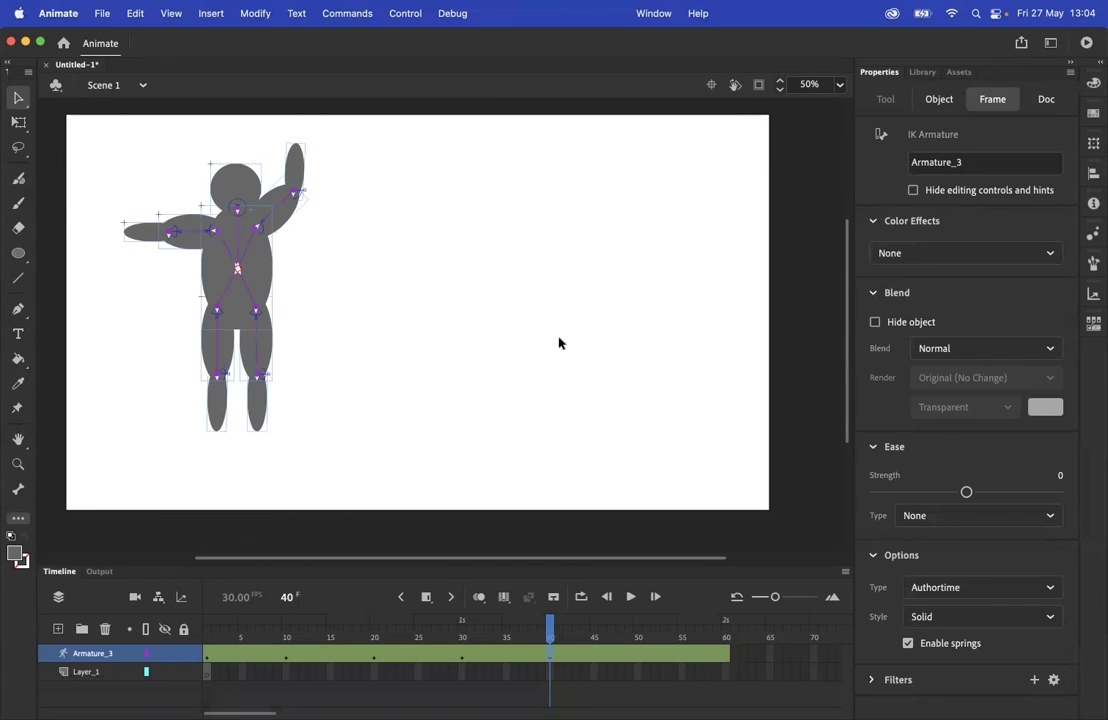
left_click(726, 653)
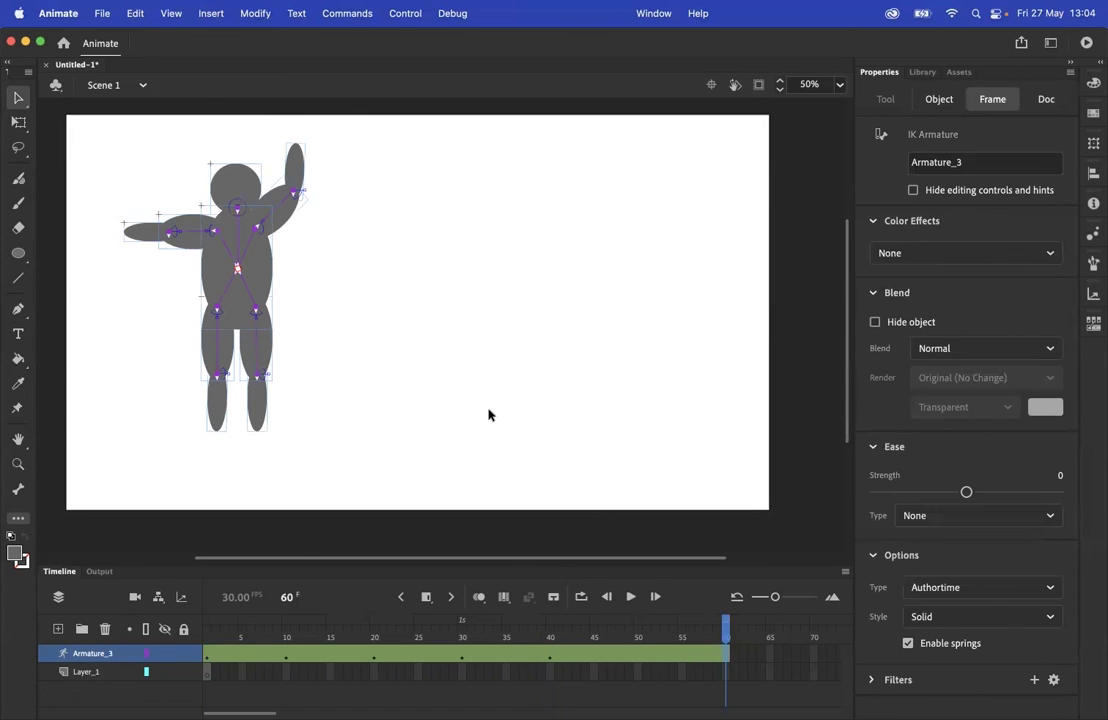
left_click(20, 125)
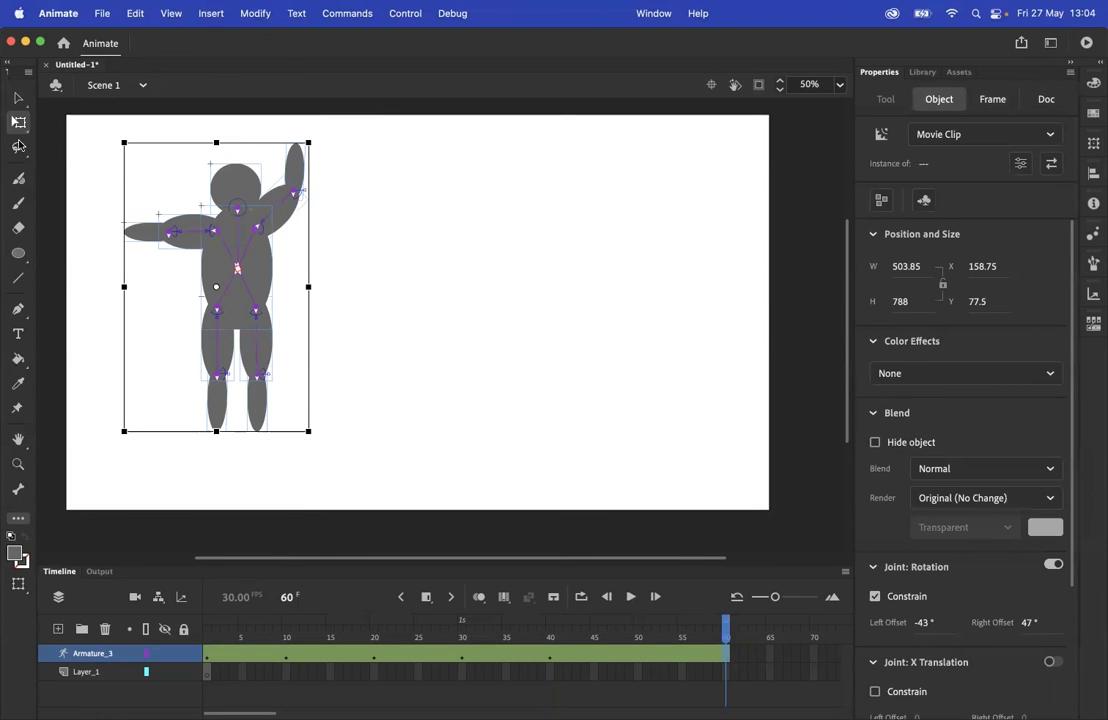
left_click_drag(271, 280, 505, 275)
key("super+z")
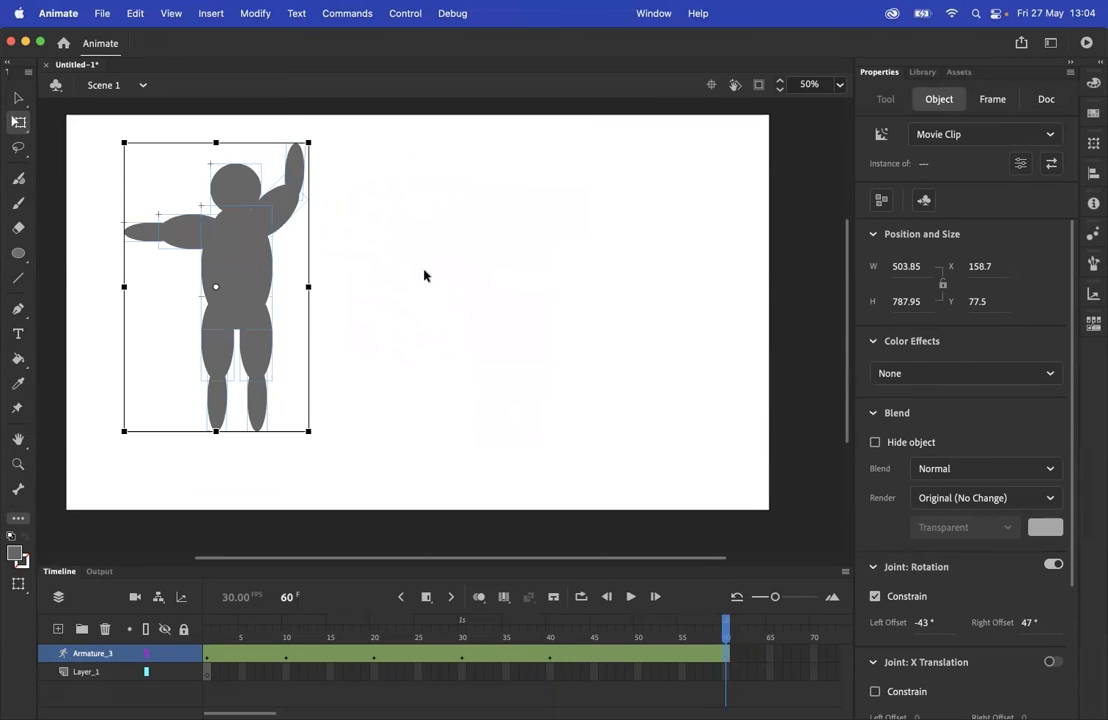
left_click(396, 410)
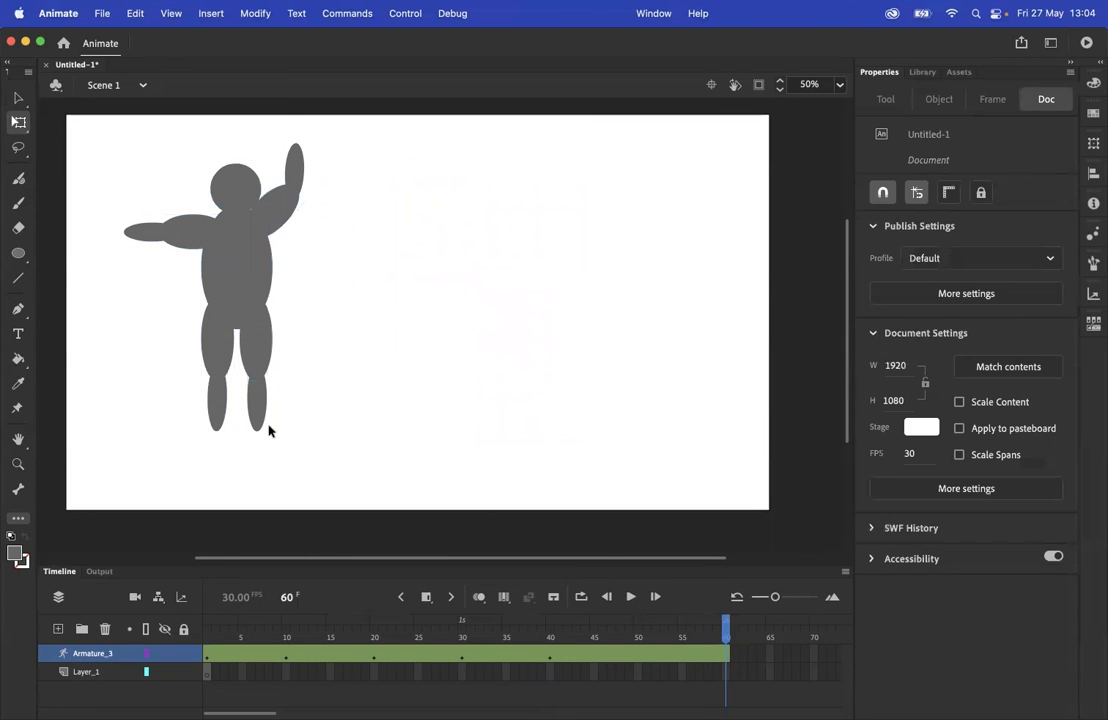
Select the whole armature span and move the figure to the stage's right (X 1168.85, Y 77.4).
left_click_drag(453, 470, 94, 121)
left_click(147, 519)
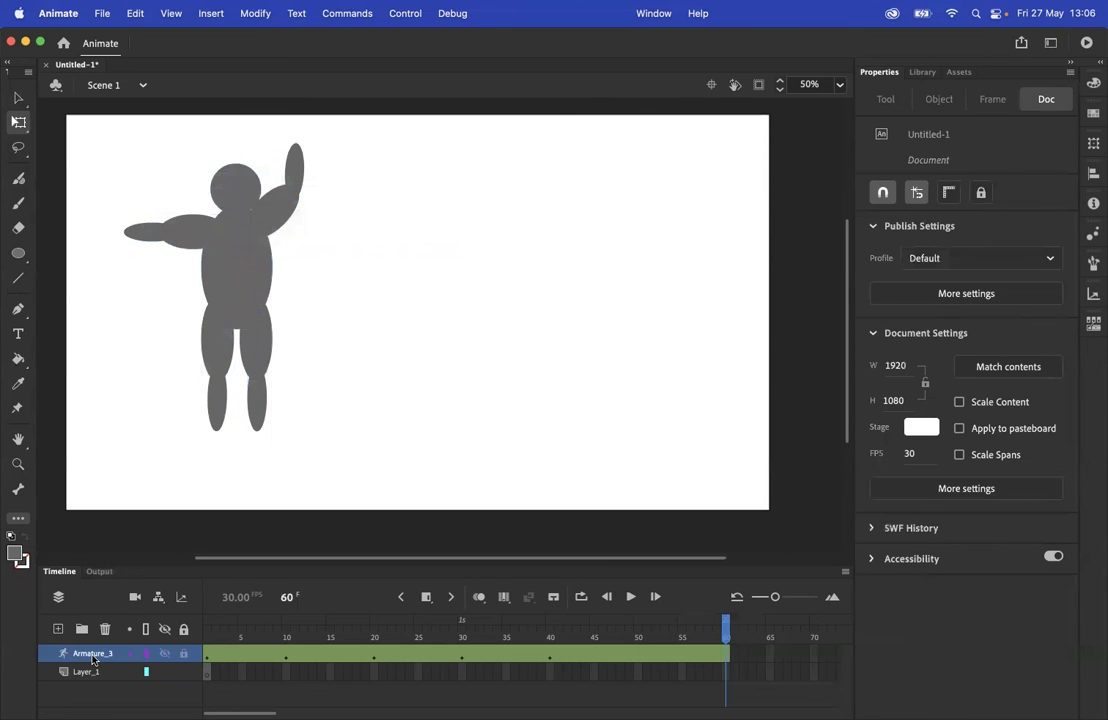
left_click(92, 654)
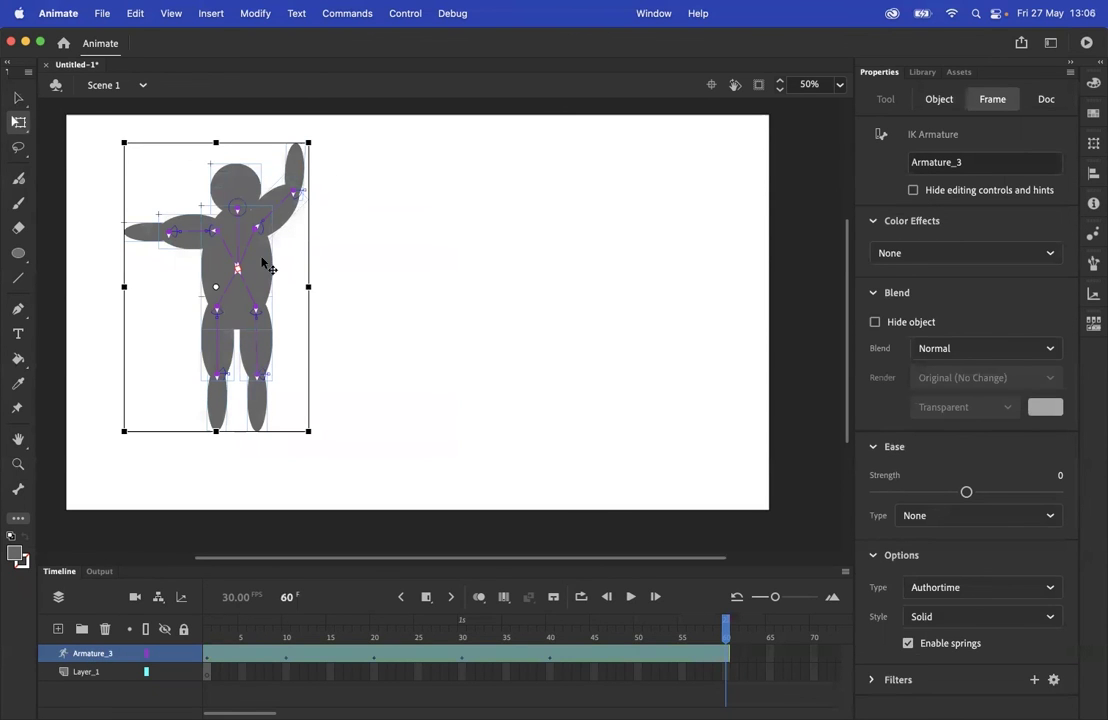
left_click_drag(262, 272, 631, 272)
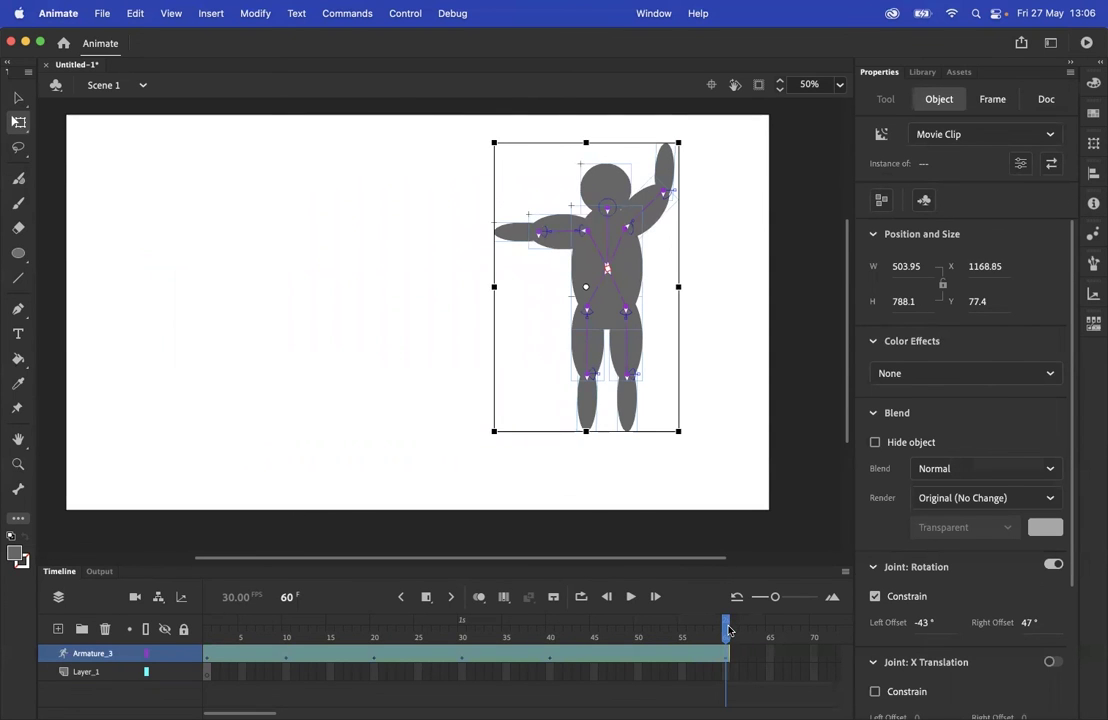
mouse_move(726, 630)
left_mouse_down()
mouse_move(556, 630)
mouse_move(638, 630)
mouse_move(614, 641)
mouse_move(598, 630)
mouse_move(722, 630)
mouse_move(532, 630)
mouse_move(726, 630)
left_mouse_up()
Spread both legs and raise both arms outward into a star-jump pose at frame 60.
left_click(18, 99)
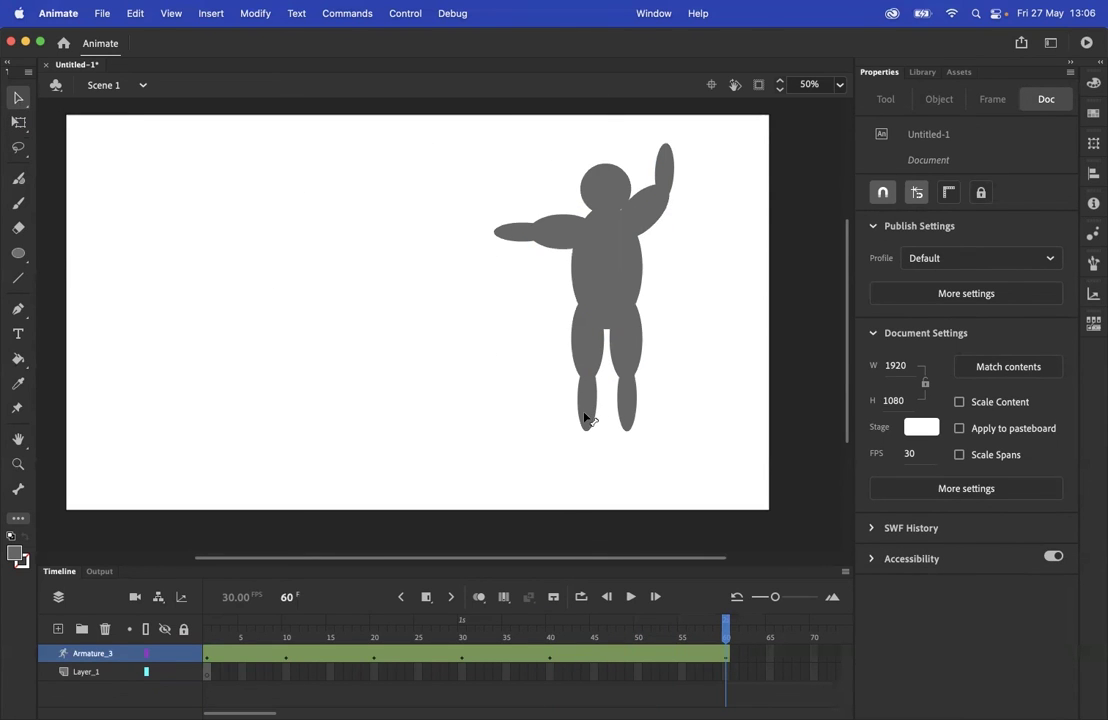
left_click_drag(587, 421, 317, 492)
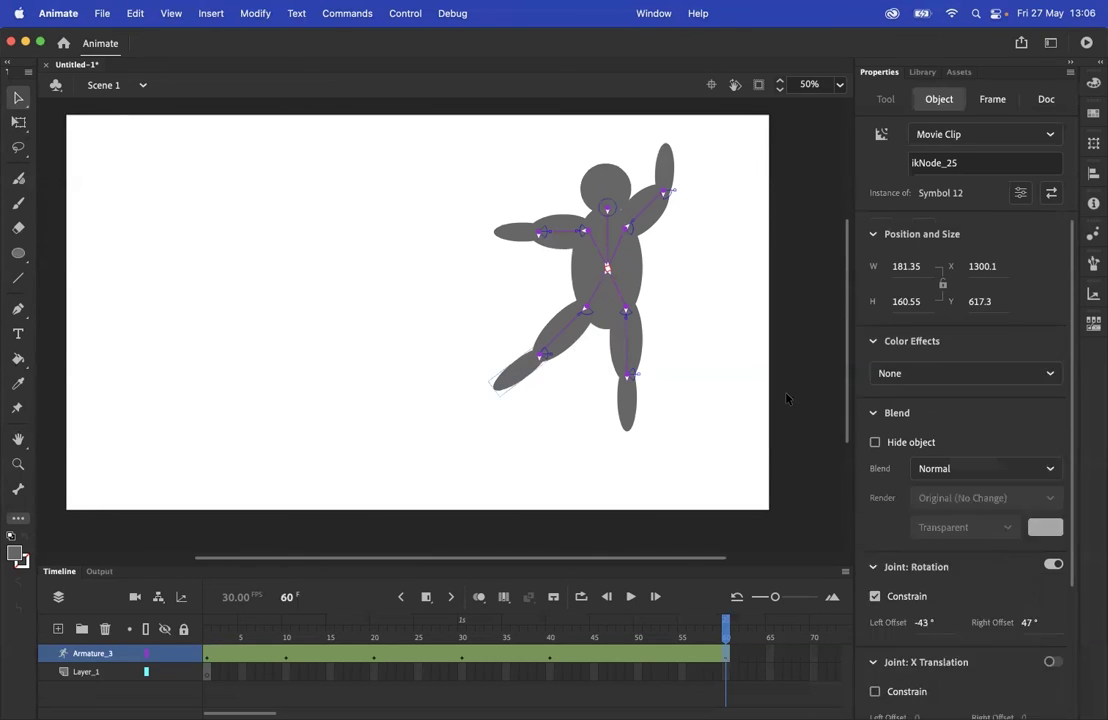
left_click_drag(636, 415, 770, 440)
left_click_drag(672, 155, 712, 178)
left_click_drag(505, 241, 450, 150)
Return to frame 1 and play the animation from the start.
left_click(208, 660)
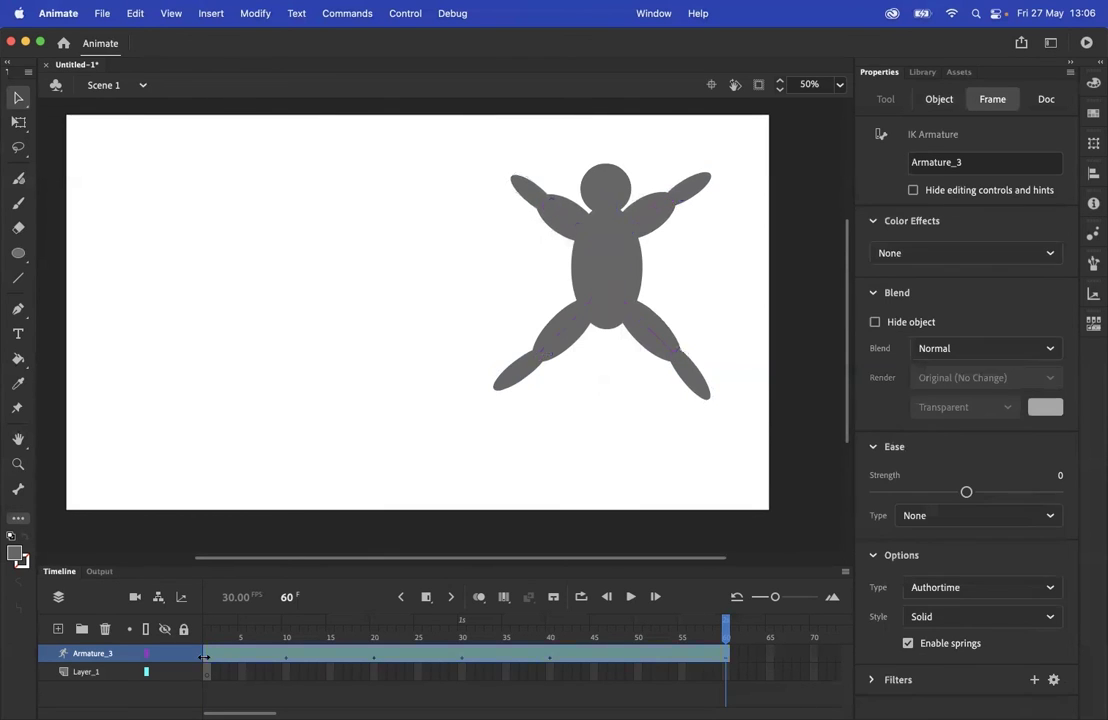
left_click(332, 526)
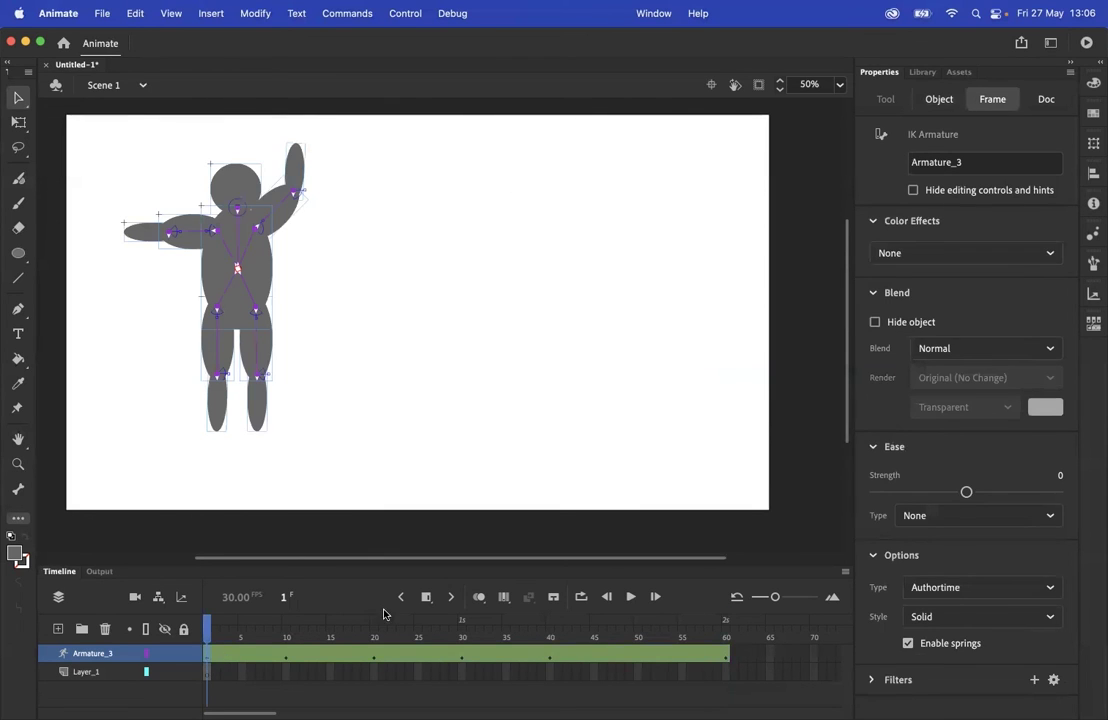
left_click(631, 597)
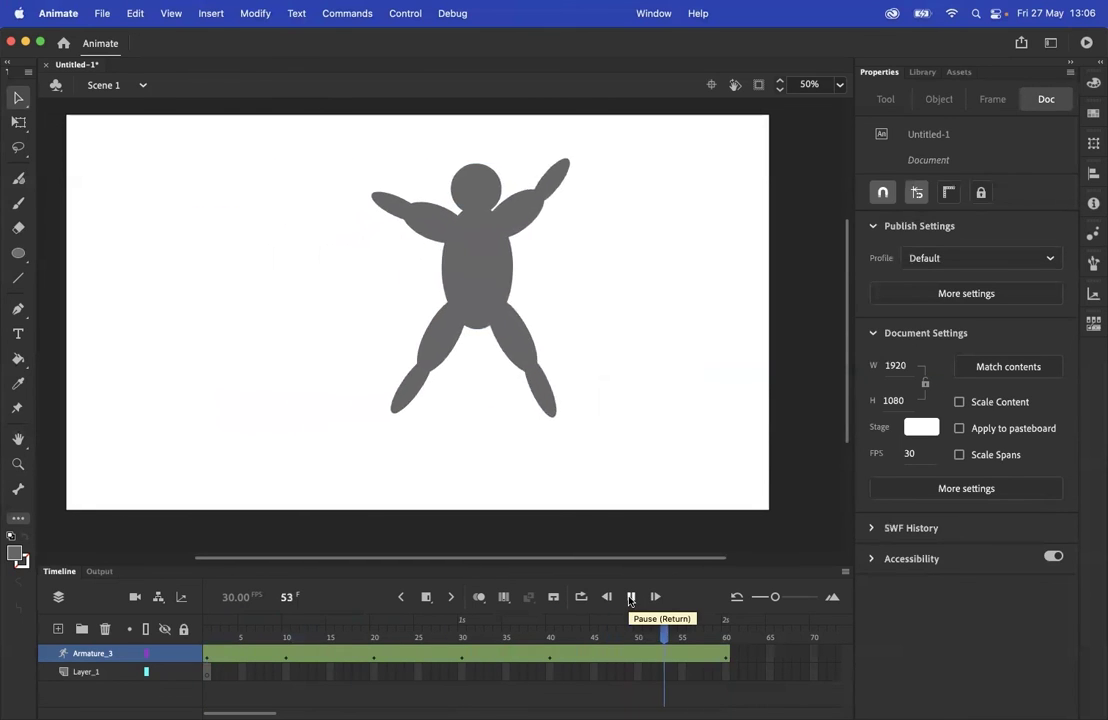